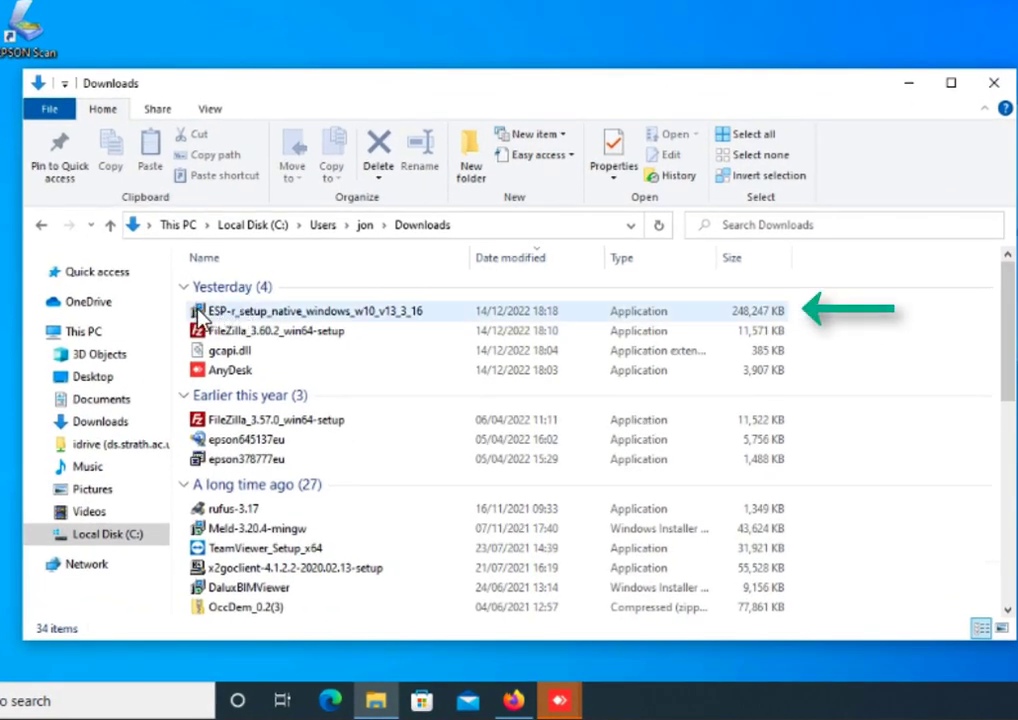
# Select the ESP-r_setup_native_windows_w10_v13_3_16 installer in Downloads and expand Local Disk (C:) in the navigation pane
pyautogui.moveTo(200, 316)
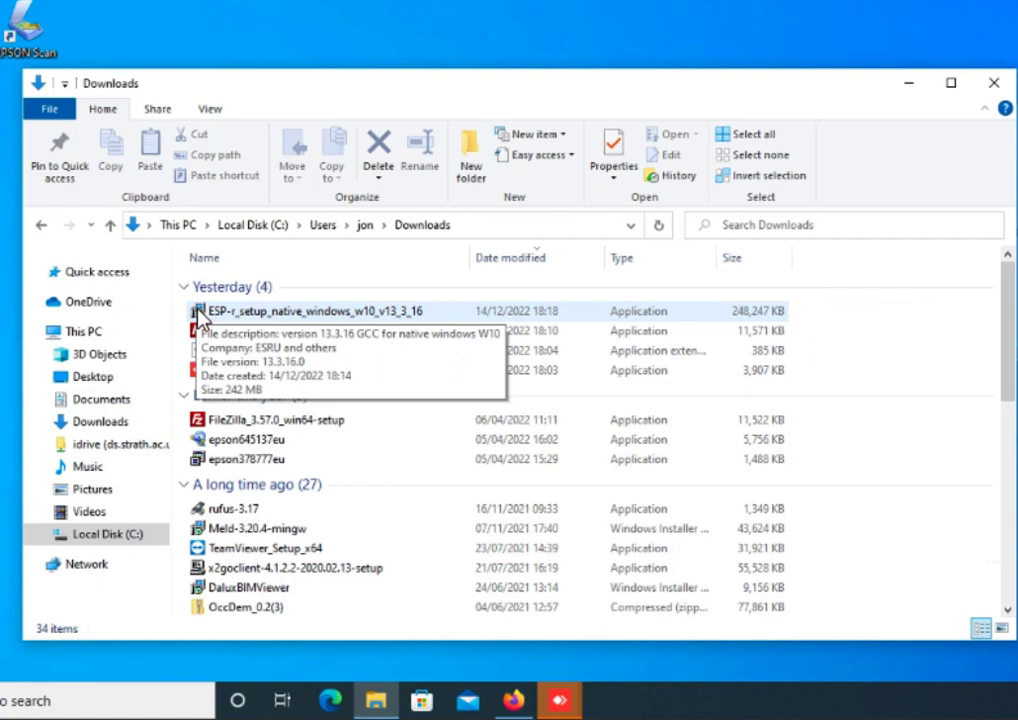
pyautogui.click(200, 316)
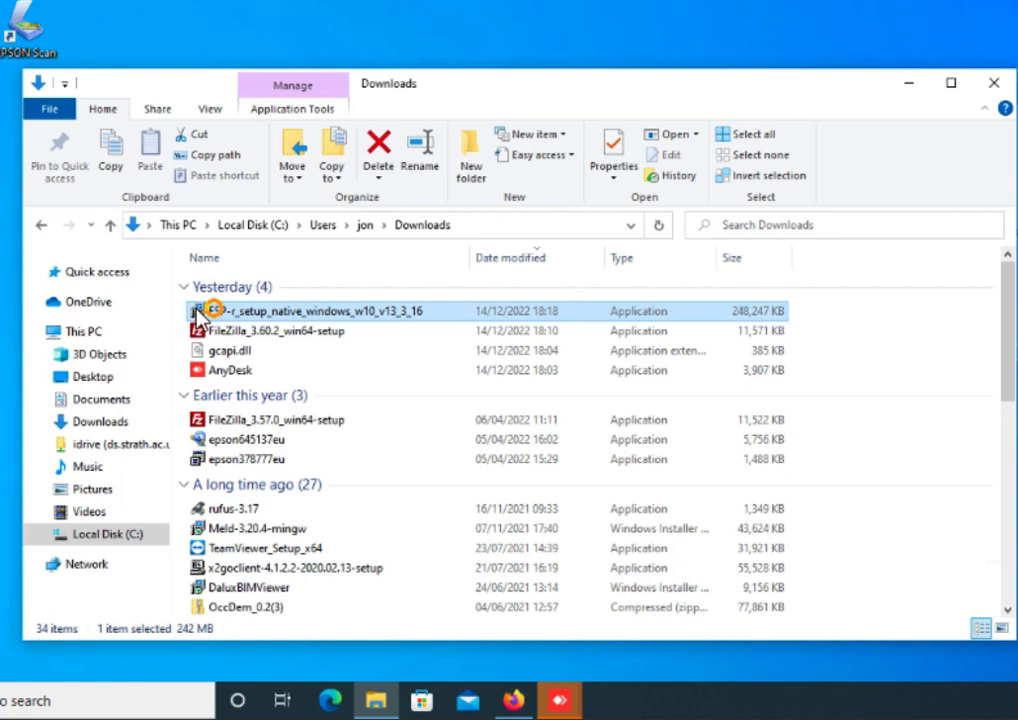
pyautogui.click(40, 538)
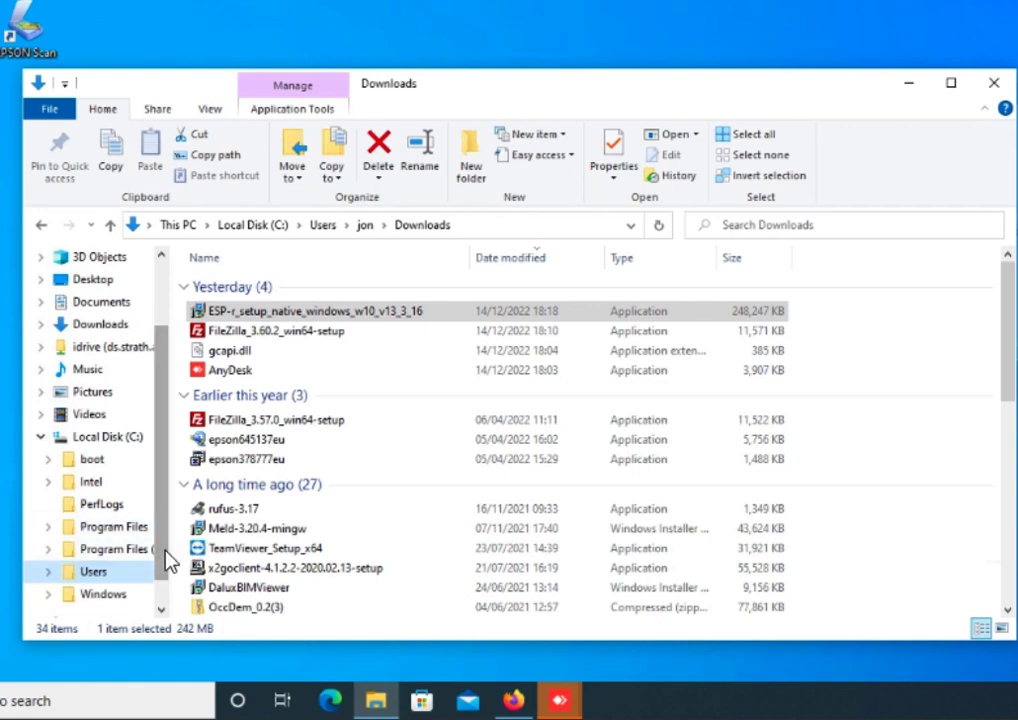
pyautogui.moveTo(164, 561); pyautogui.dragTo(165, 597)
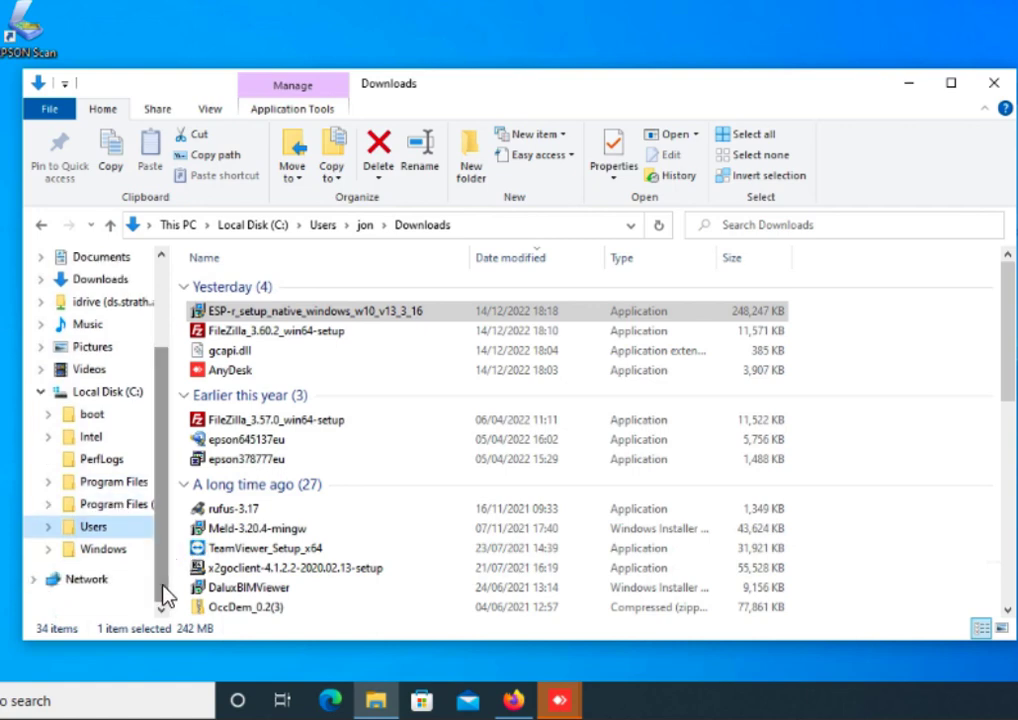
pyautogui.click(165, 572)
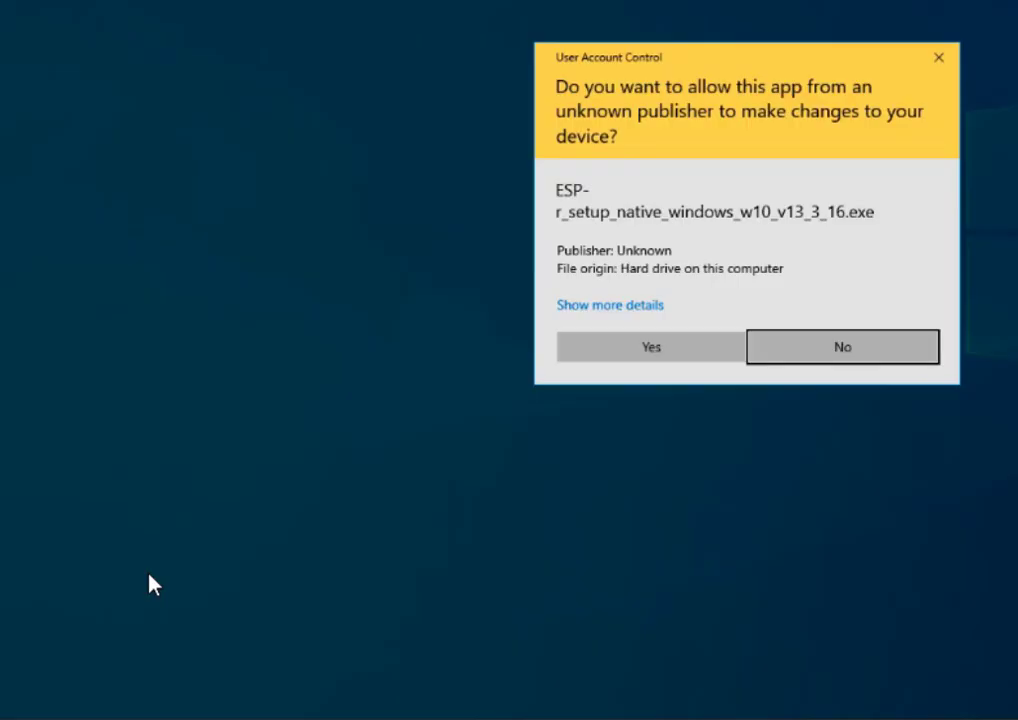
# Allow the installer to run, confirm installing ESP-r for Windows, and accept the GPL licence agreement
pyautogui.click(645, 348)
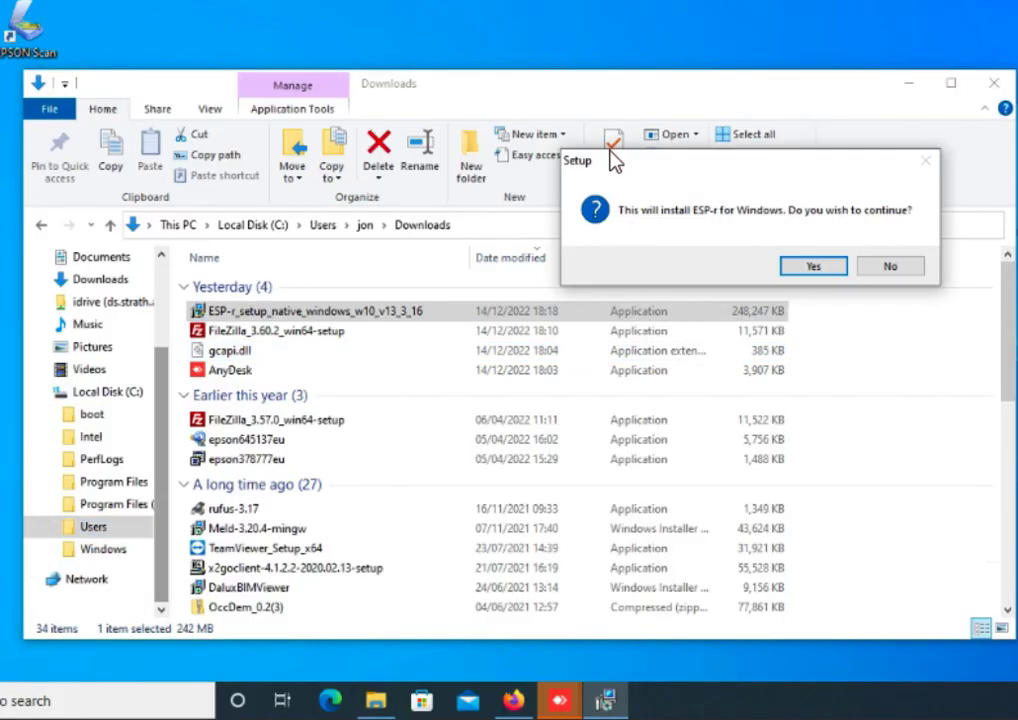
pyautogui.click(814, 267)
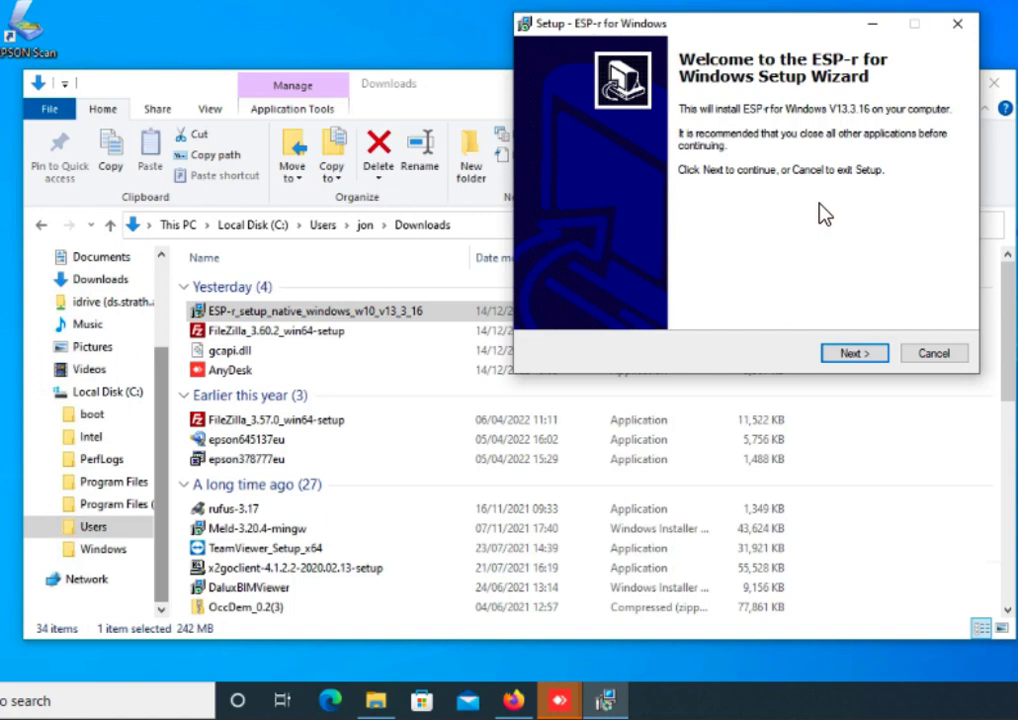
pyautogui.click(843, 356)
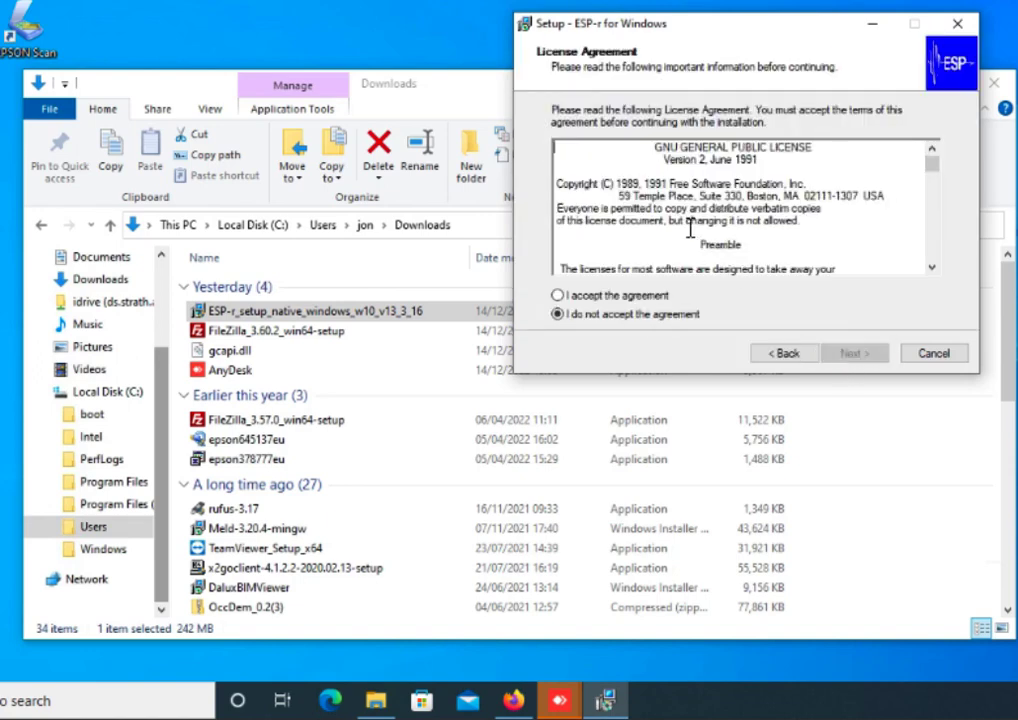
pyautogui.click(558, 296)
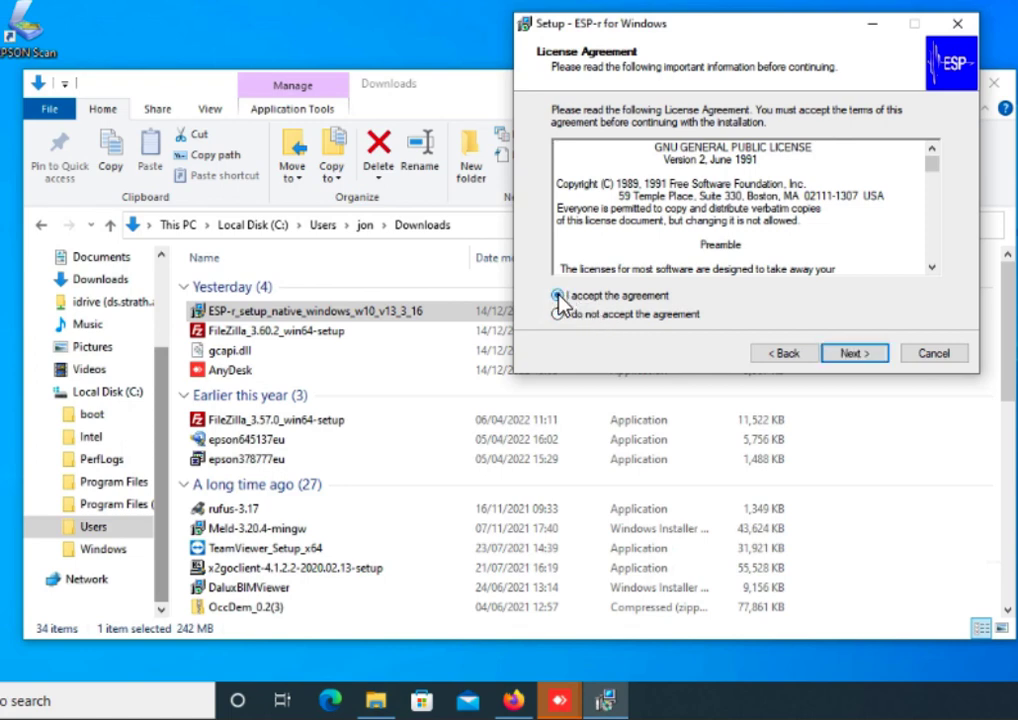
pyautogui.click(853, 356)
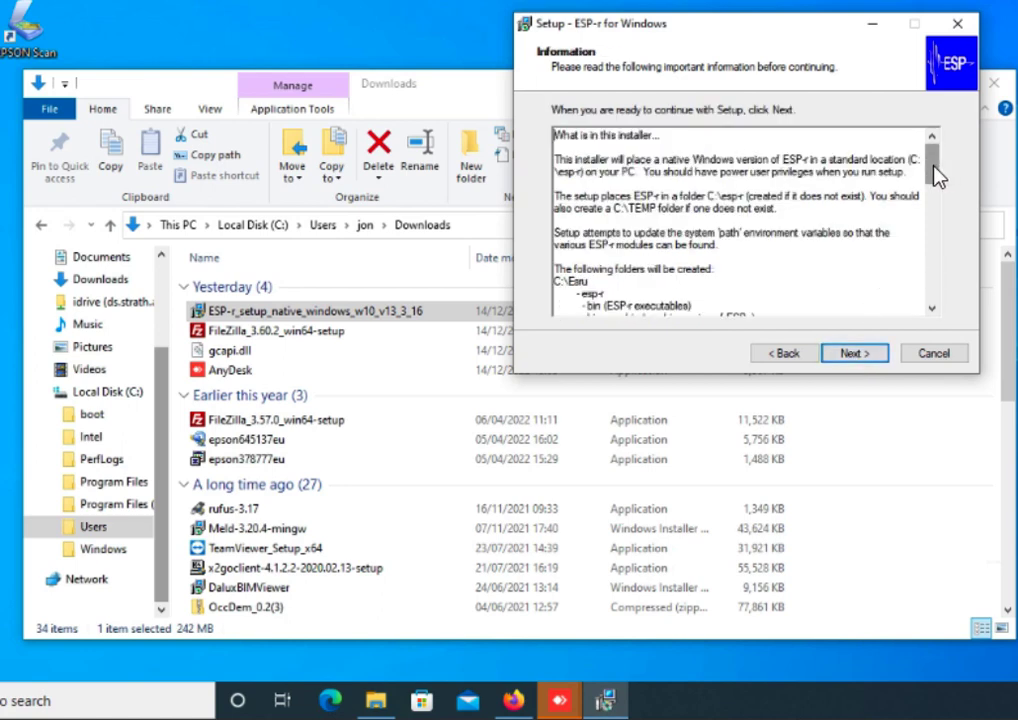
# Read the information notes and opt out of creating a Start Menu folder
pyautogui.moveTo(938, 176); pyautogui.dragTo(948, 247)
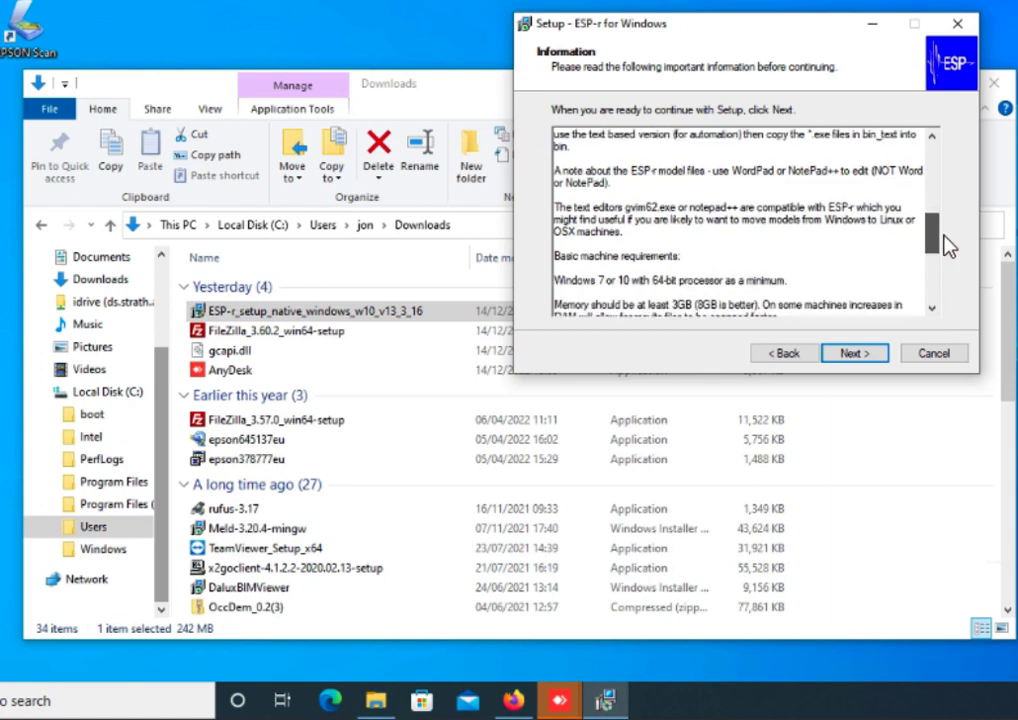
pyautogui.scroll(-1, 948, 247)
pyautogui.scroll(-1, 948, 251)
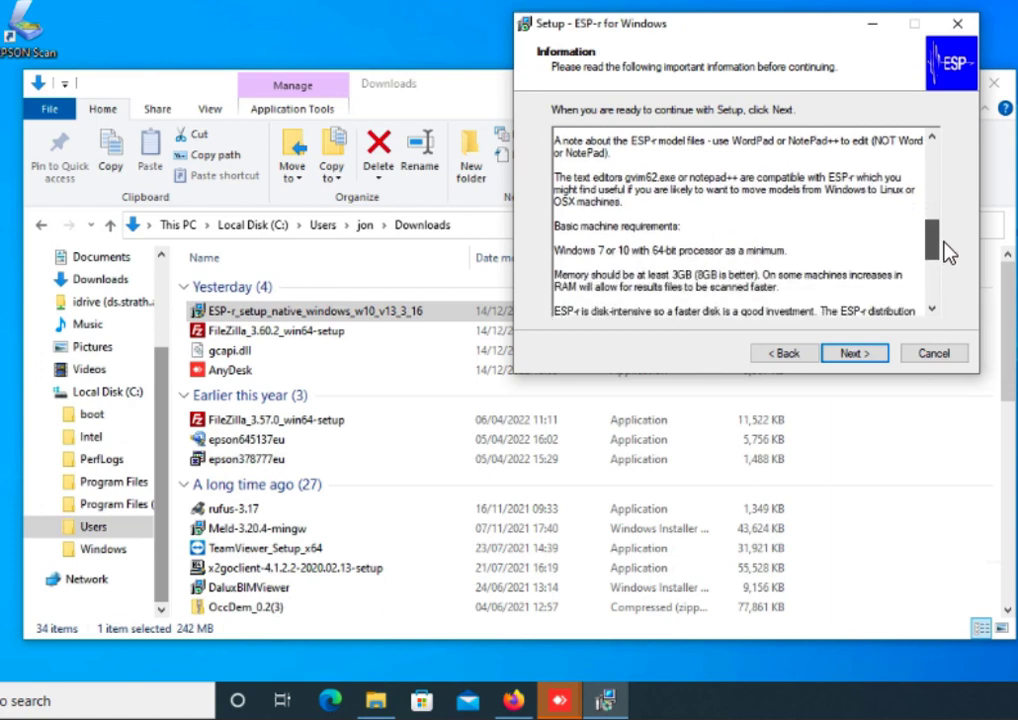
pyautogui.moveTo(948, 253); pyautogui.dragTo(956, 307)
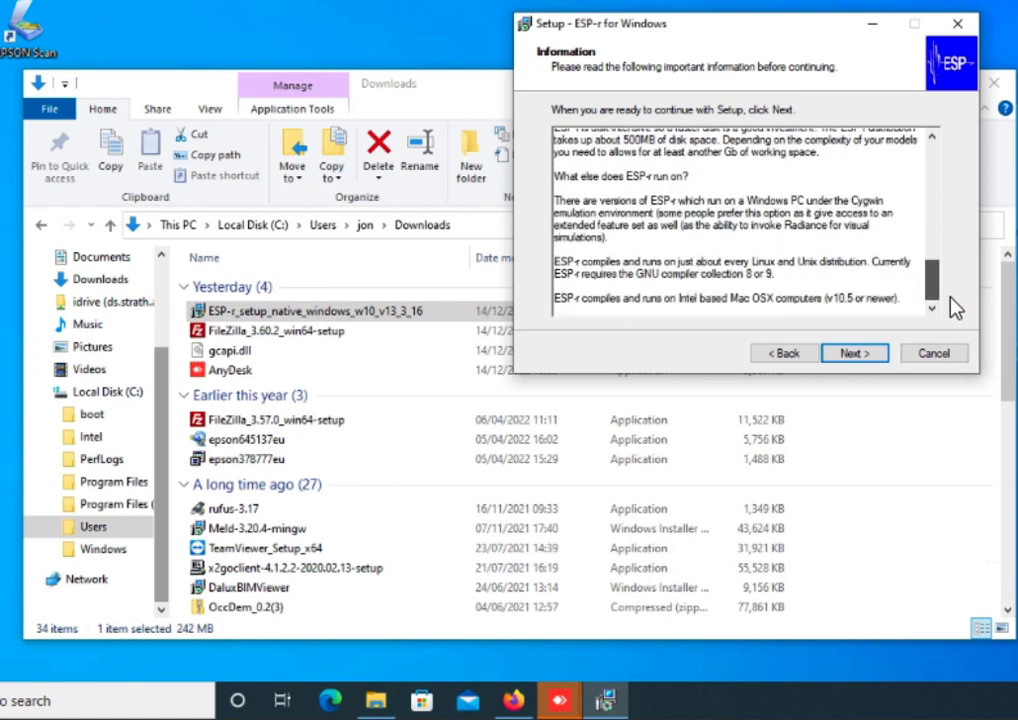
pyautogui.click(851, 353)
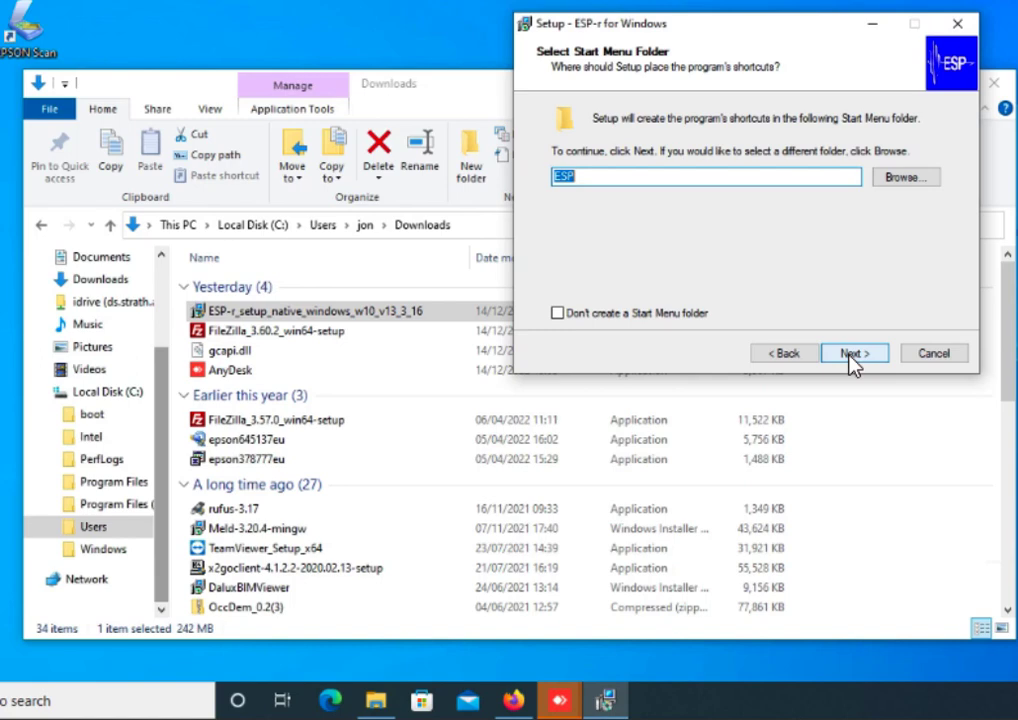
pyautogui.click(557, 314)
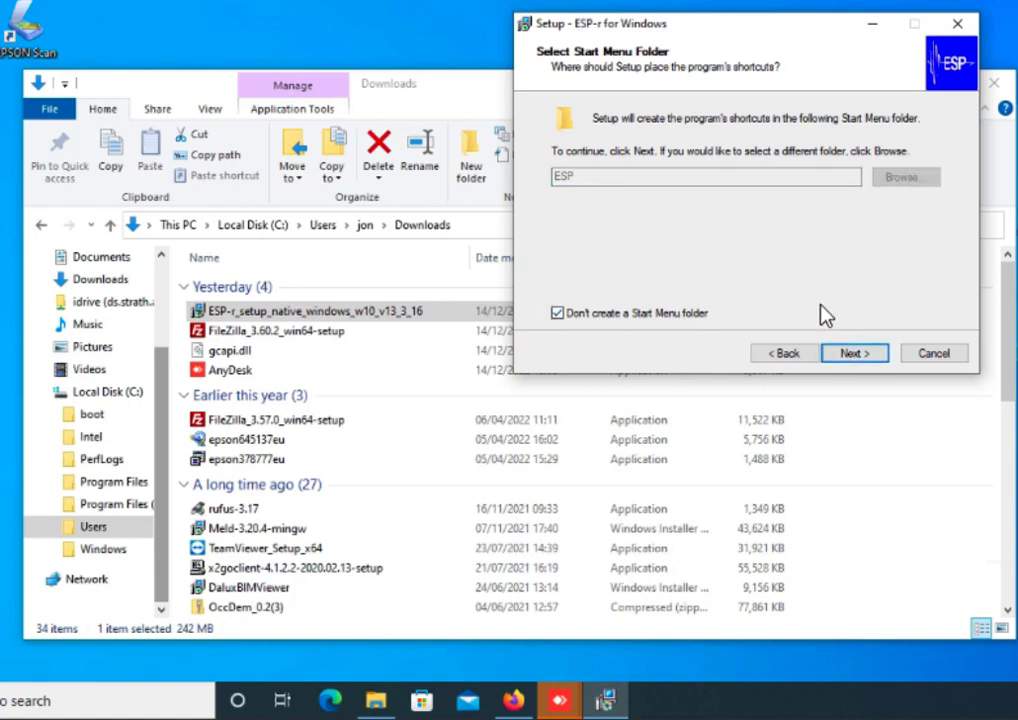
pyautogui.click(852, 356)
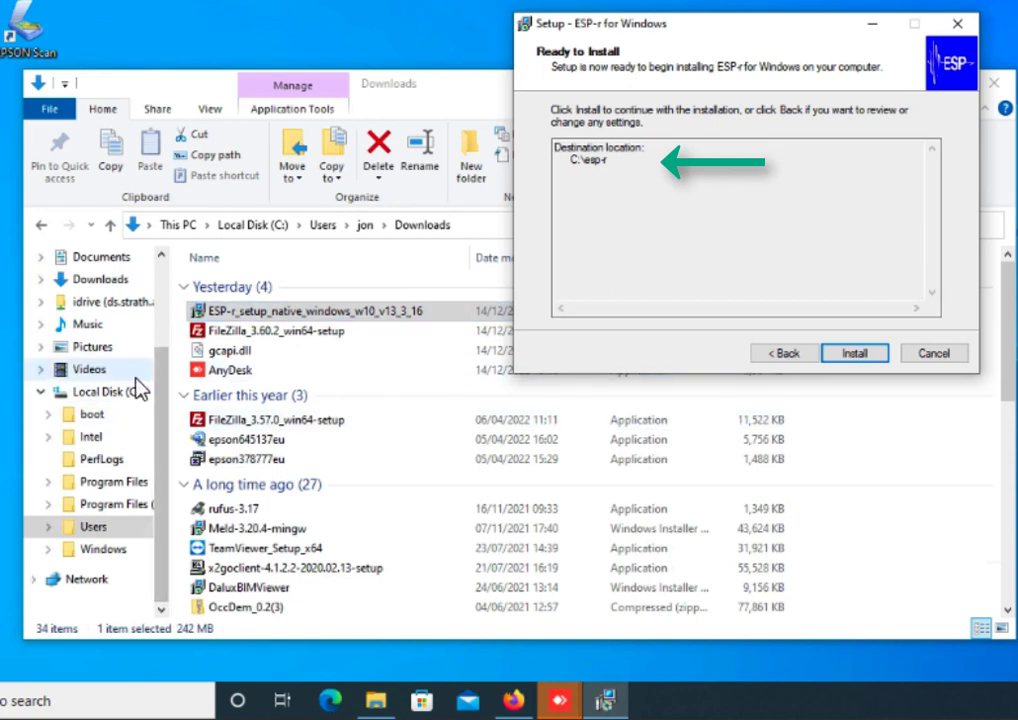
# Install ESP-r into C:\esp-r, pass the post-install notes, and finish the wizard
pyautogui.click(867, 352)
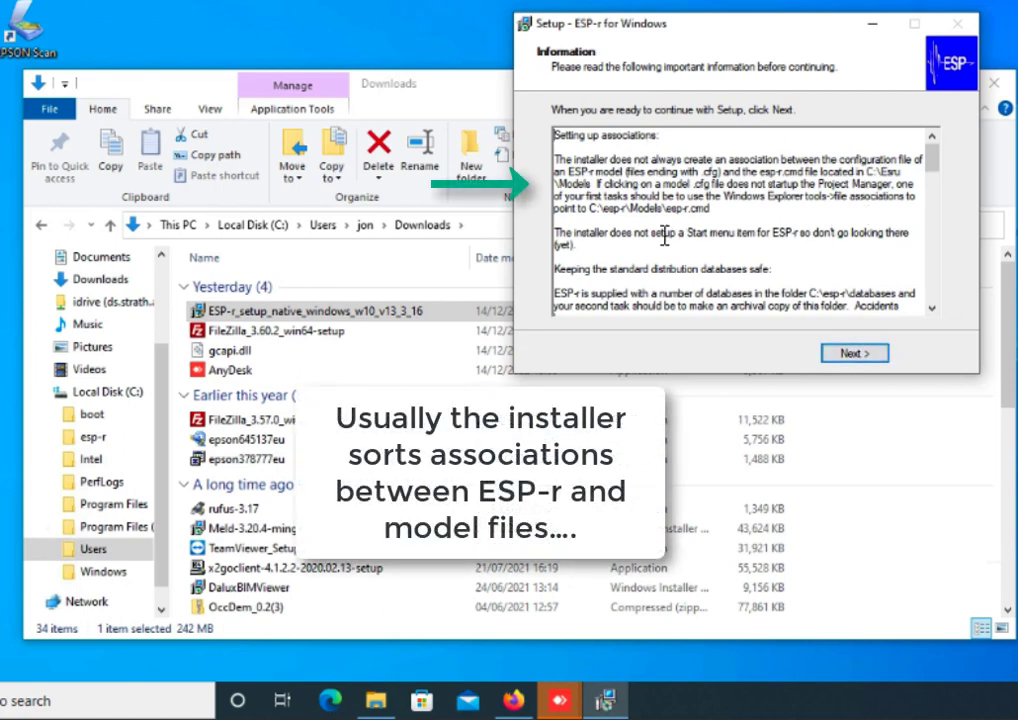
pyautogui.click(850, 355)
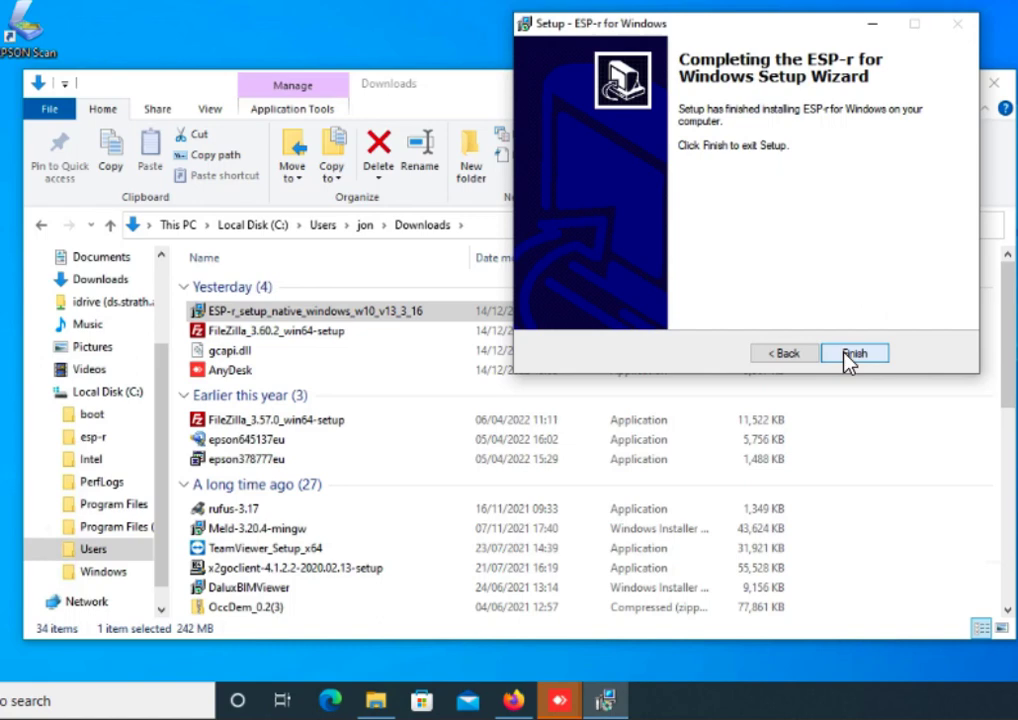
pyautogui.click(852, 354)
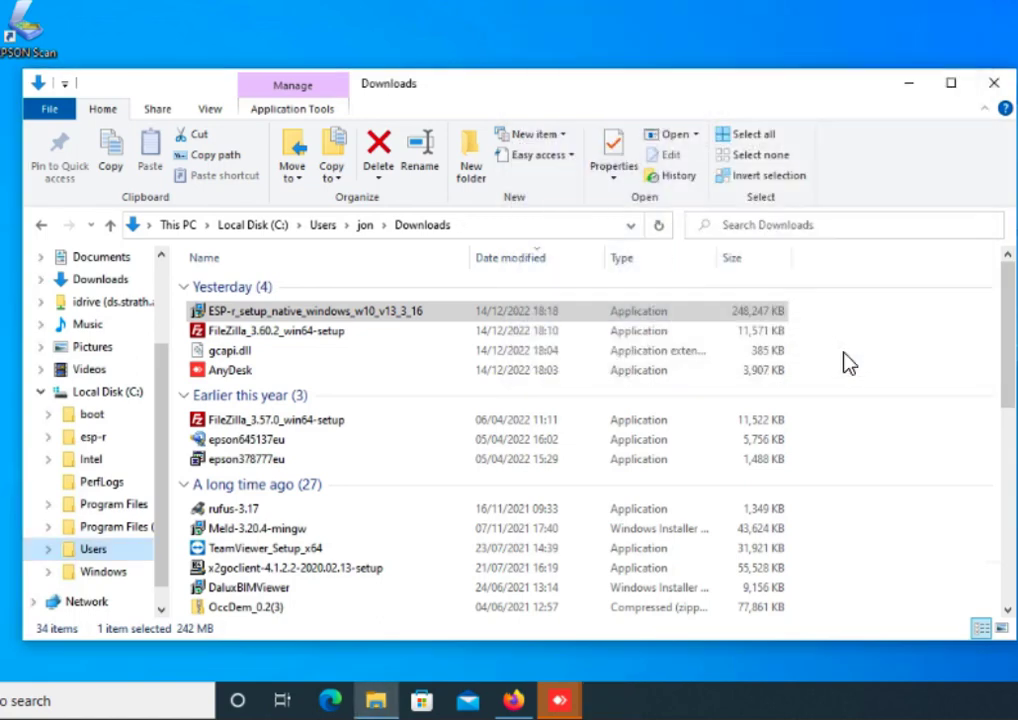
# Browse C:\esp-r and open its Models folder
pyautogui.click(82, 438)
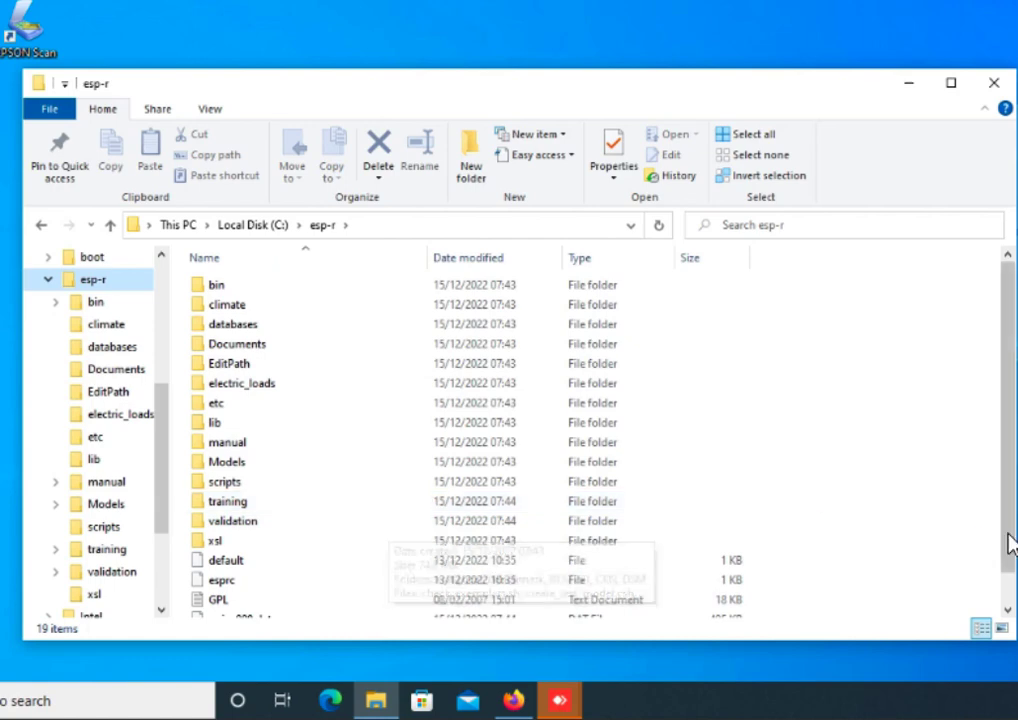
pyautogui.moveTo(1010, 543); pyautogui.dragTo(1012, 590)
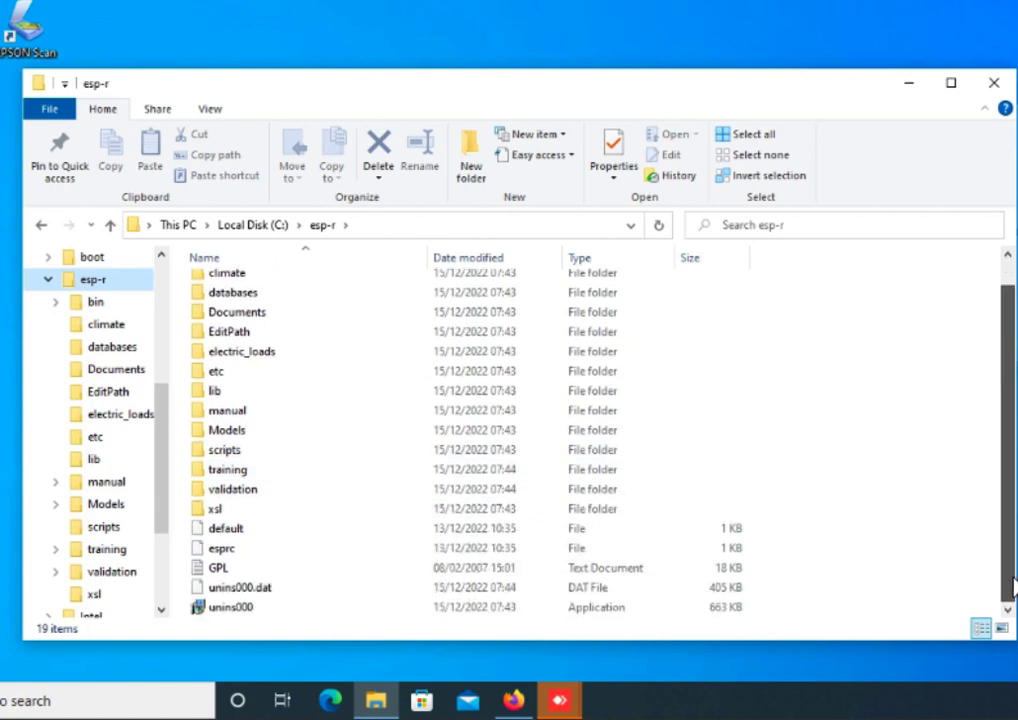
pyautogui.scroll(1, 1012, 590)
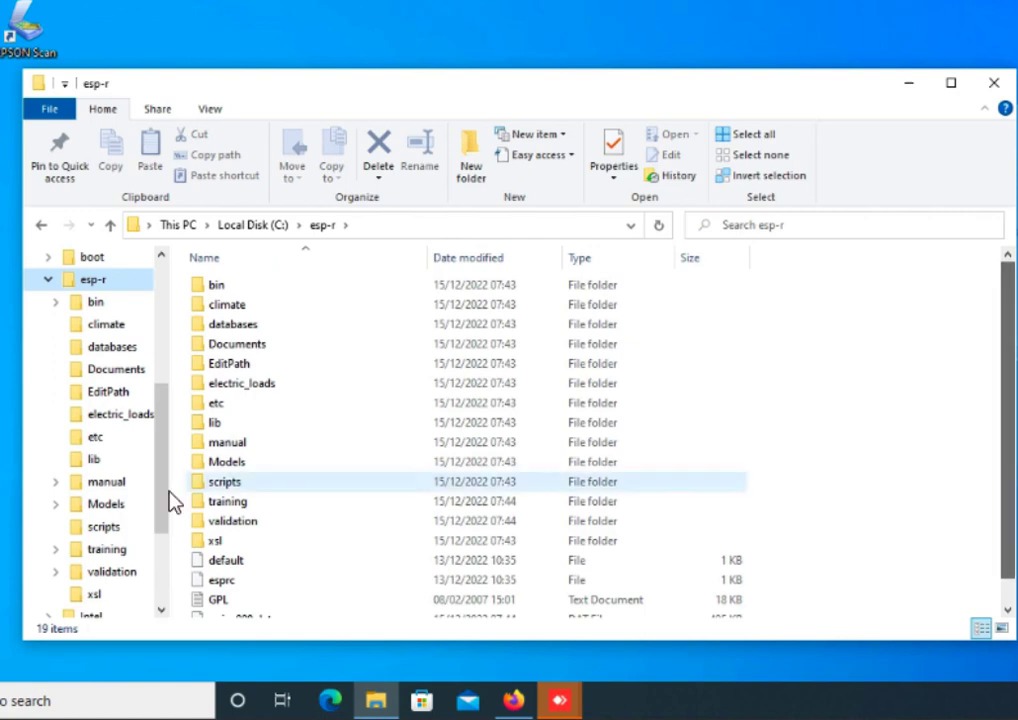
pyautogui.click(207, 468)
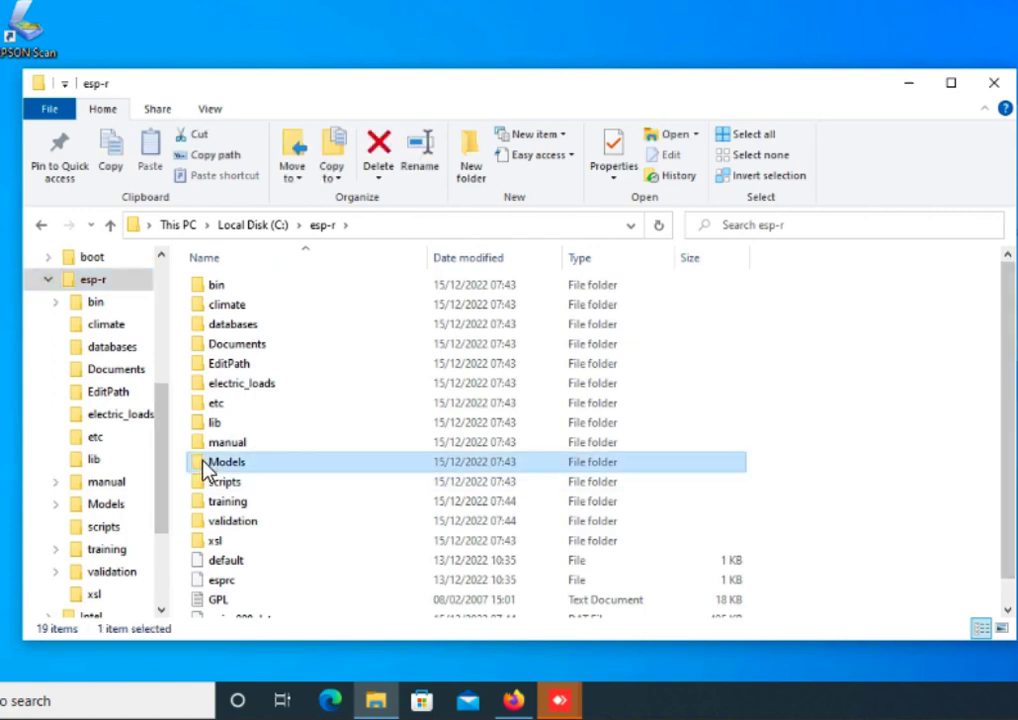
pyautogui.doubleClick(207, 468)
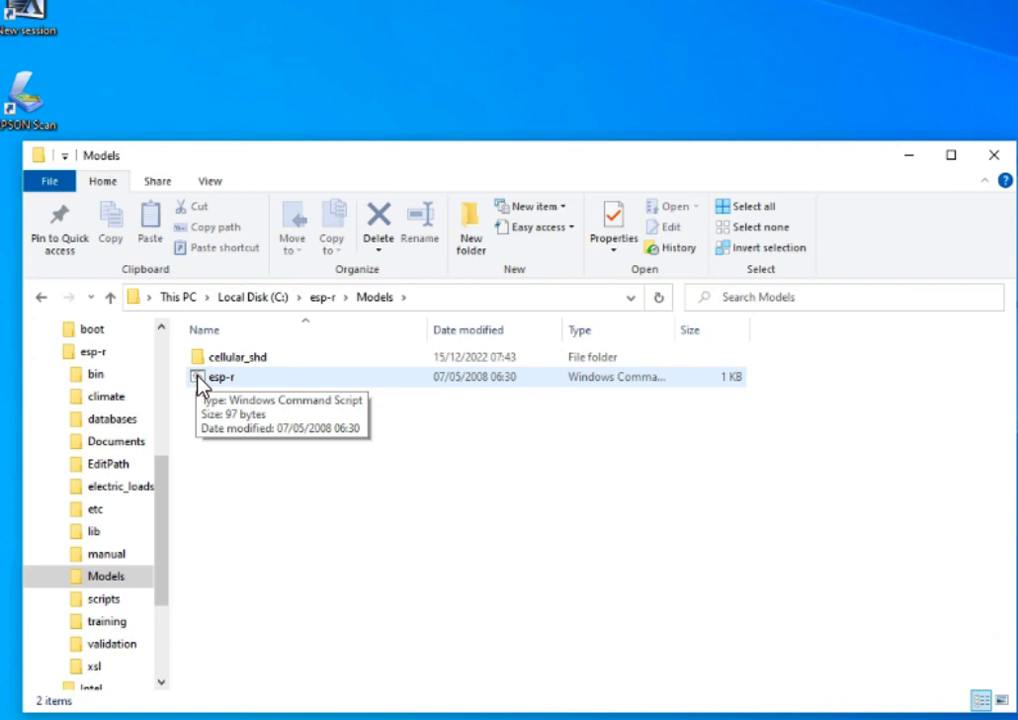
pyautogui.doubleClick(199, 382)
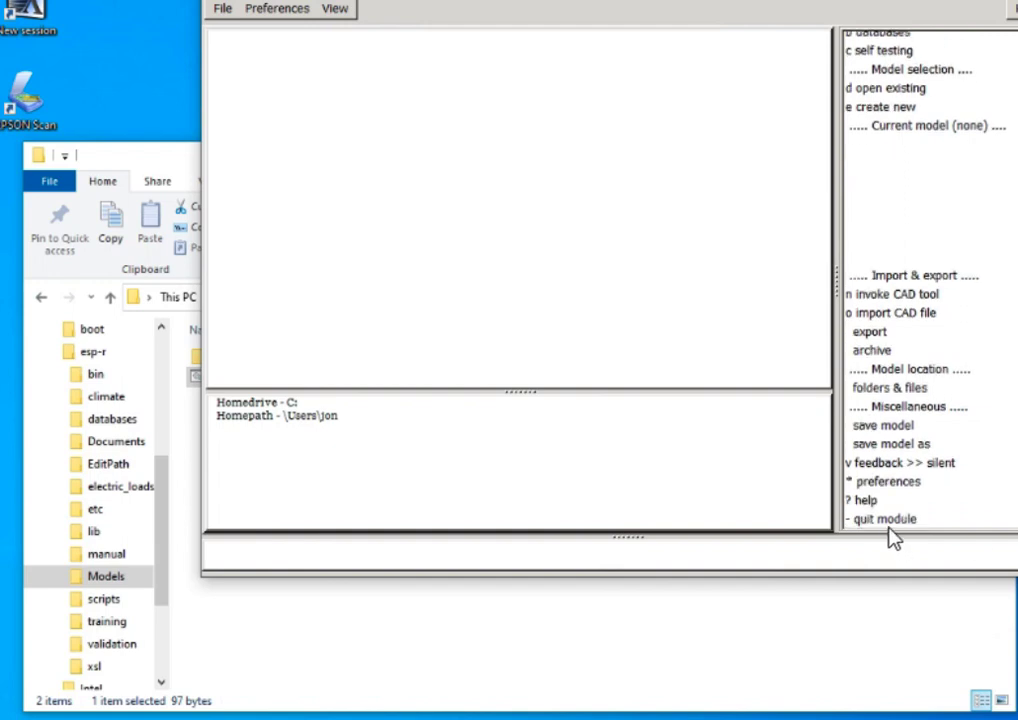
pyautogui.click(896, 520)
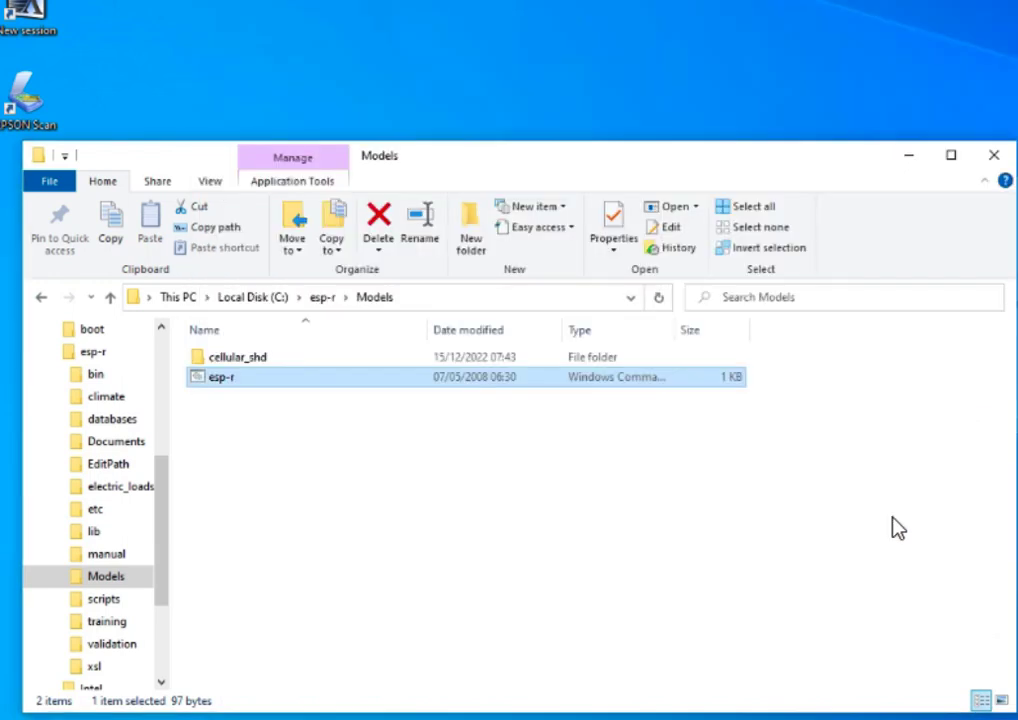
# Copy the esp-r command script and paste it into Models in the user's home folder
pyautogui.rightClick(256, 379)
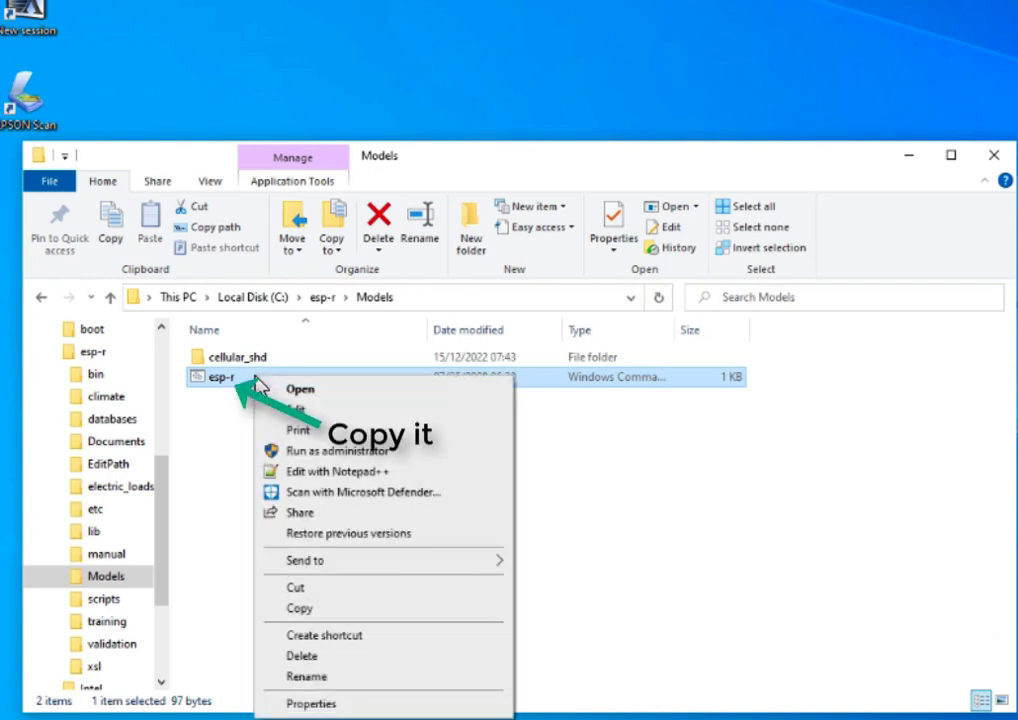
pyautogui.click(377, 612)
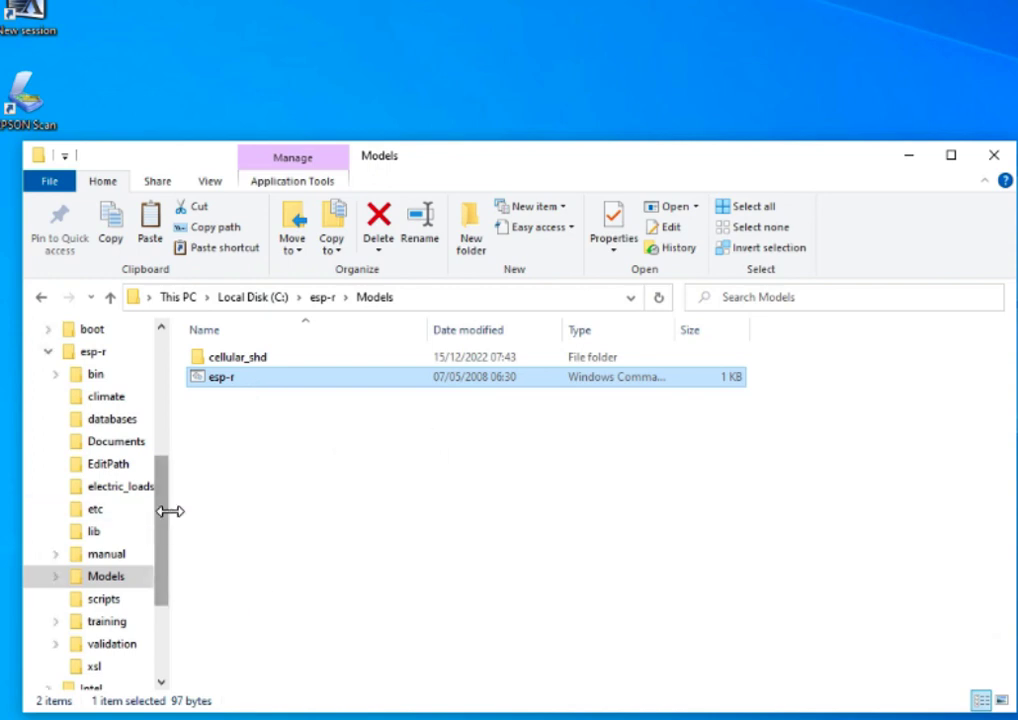
pyautogui.moveTo(166, 520); pyautogui.dragTo(170, 602)
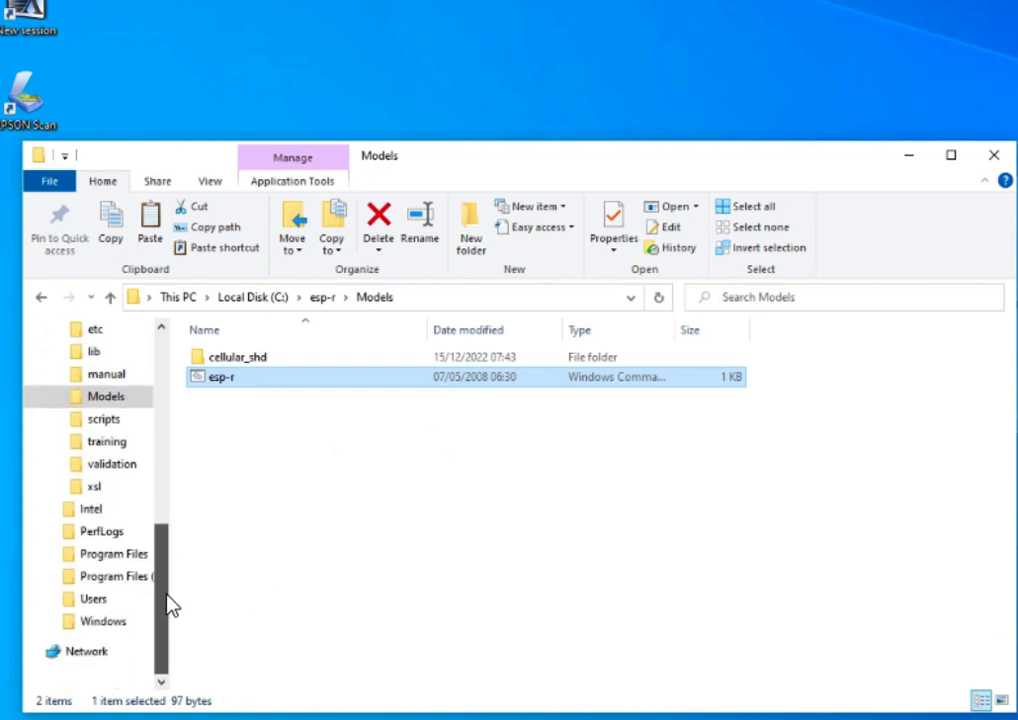
pyautogui.click(90, 599)
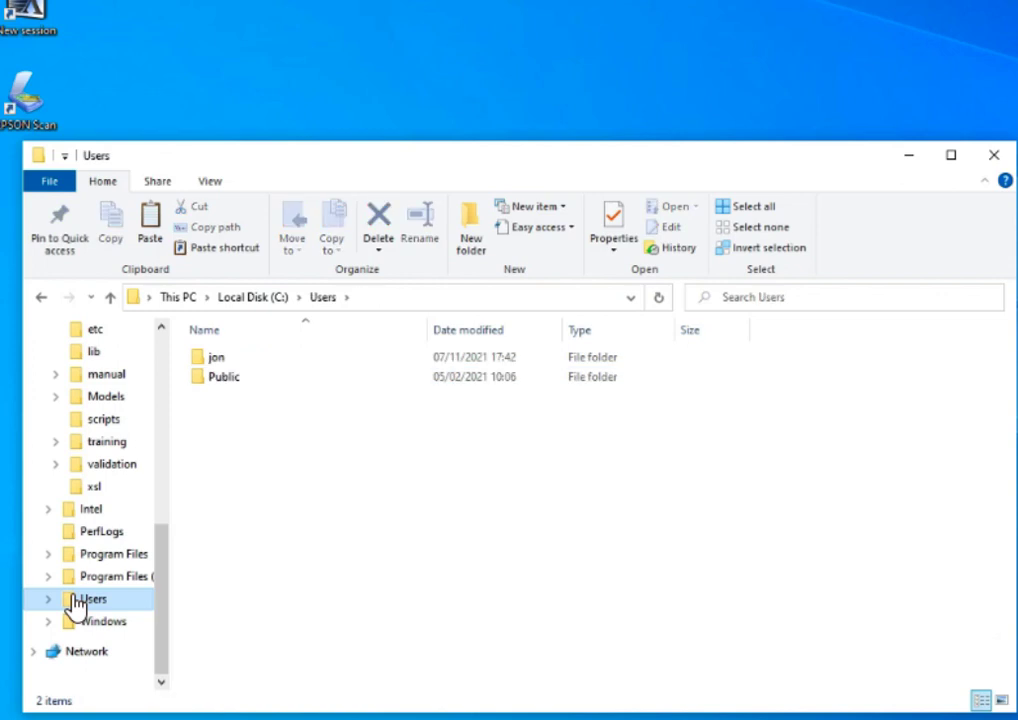
pyautogui.doubleClick(205, 361)
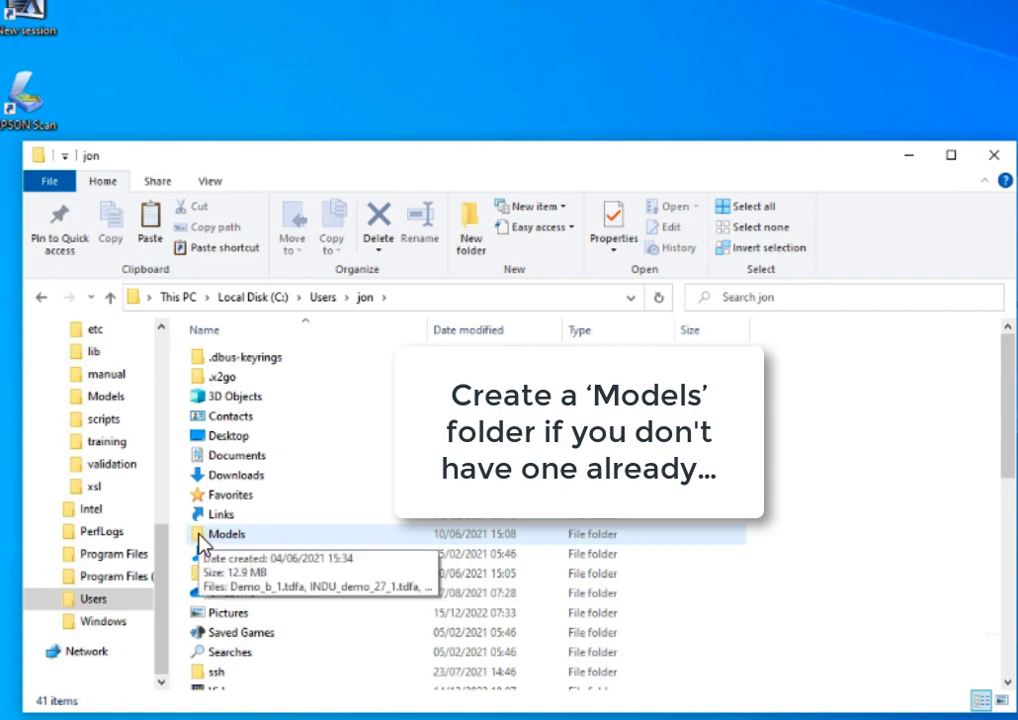
pyautogui.doubleClick(199, 536)
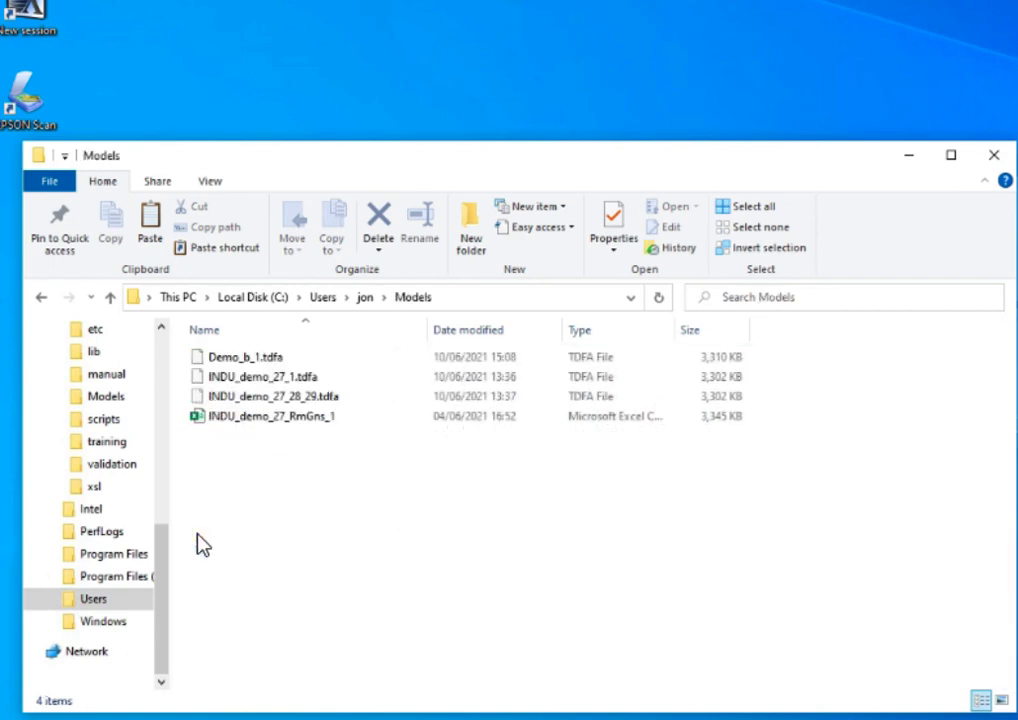
pyautogui.rightClick(280, 486)
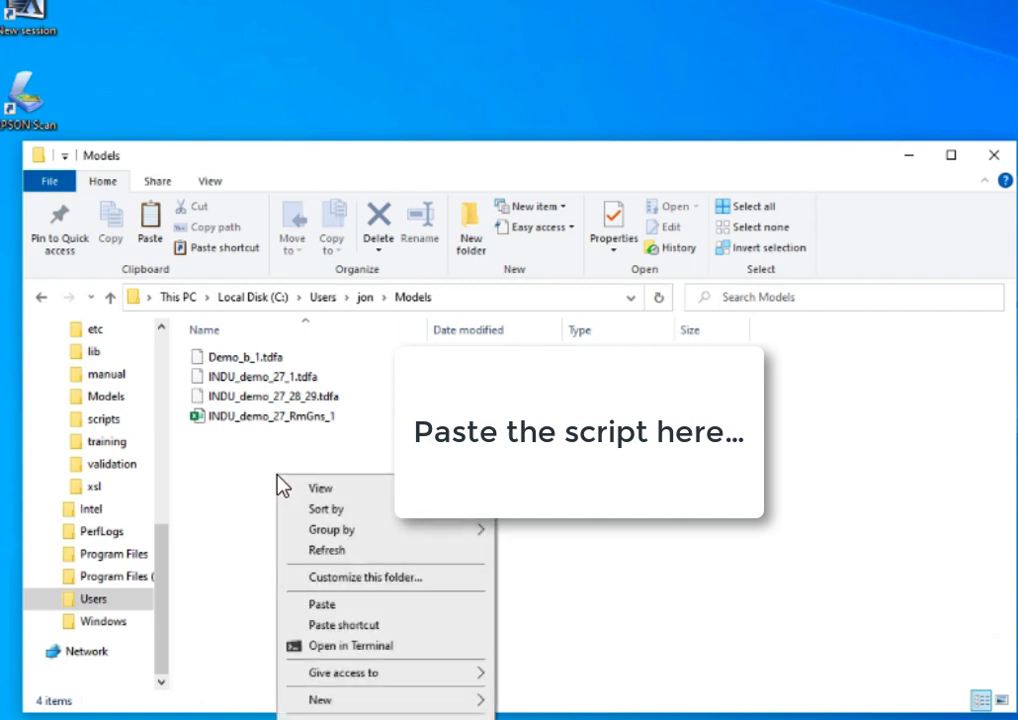
pyautogui.click(330, 606)
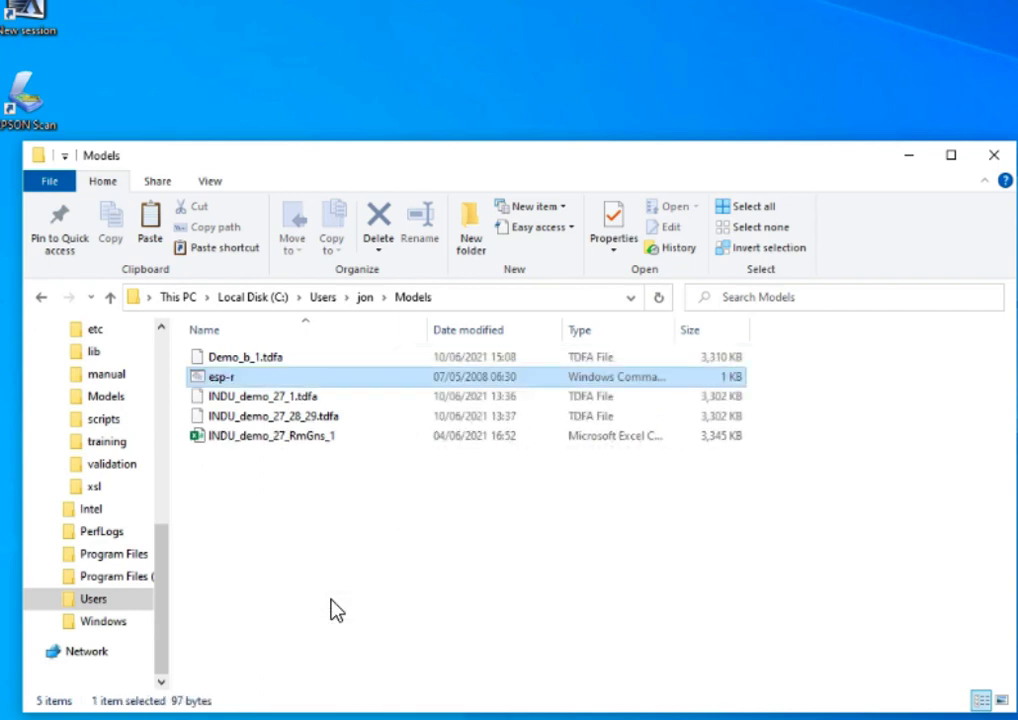
# Launch ESP-r Project Manager from the pasted esp-r script and choose 'd open existing'
pyautogui.doubleClick(198, 380)
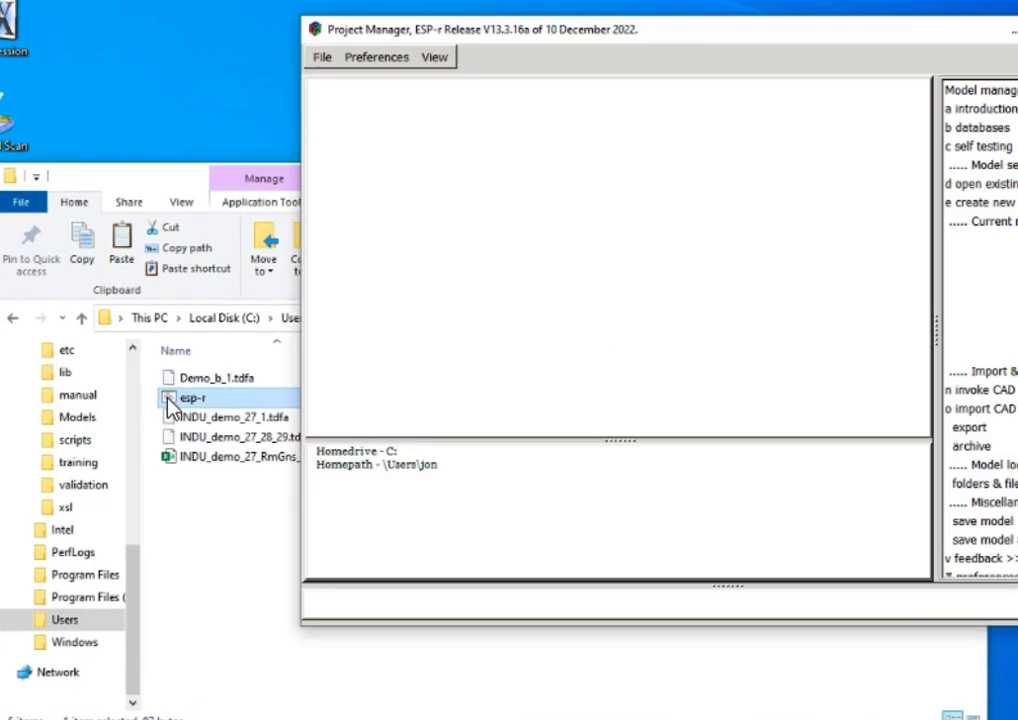
pyautogui.moveTo(567, 135); pyautogui.dragTo(516, 32)
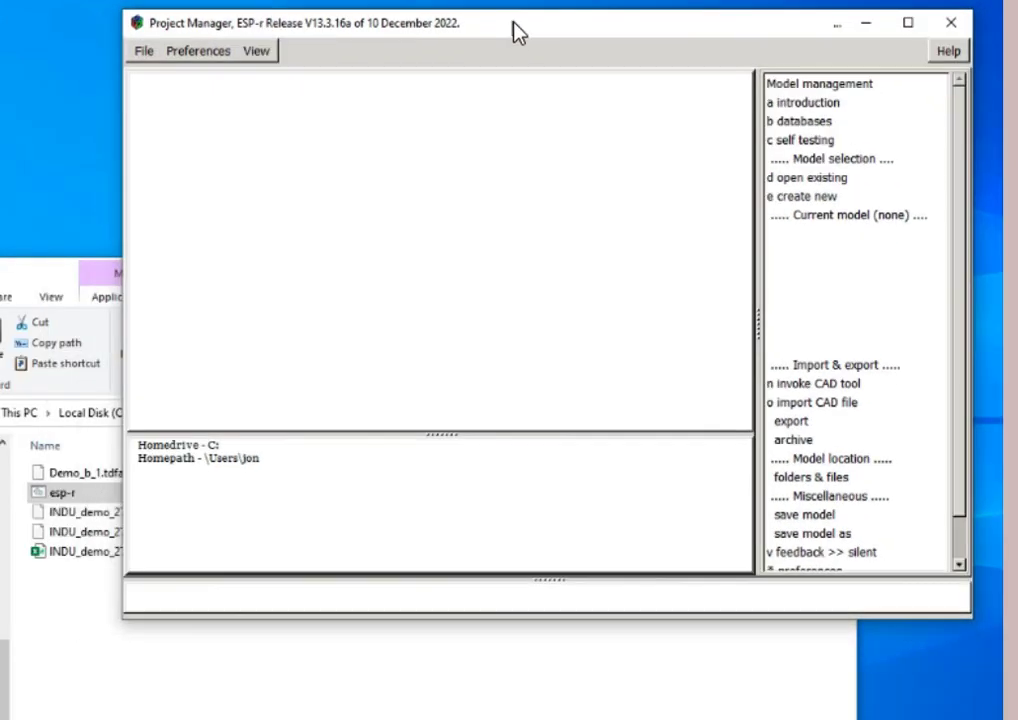
pyautogui.click(826, 177)
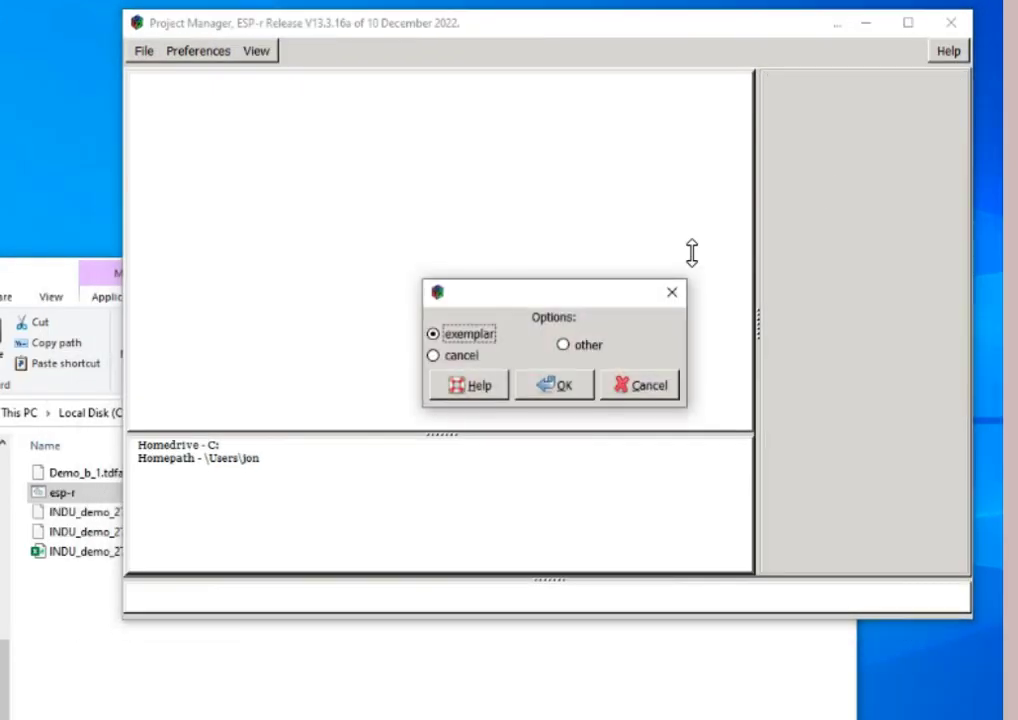
# Load the Trombe-Michell wall exemplar from network ventilation and create a trombe_wall destination folder in Models
pyautogui.click(560, 387)
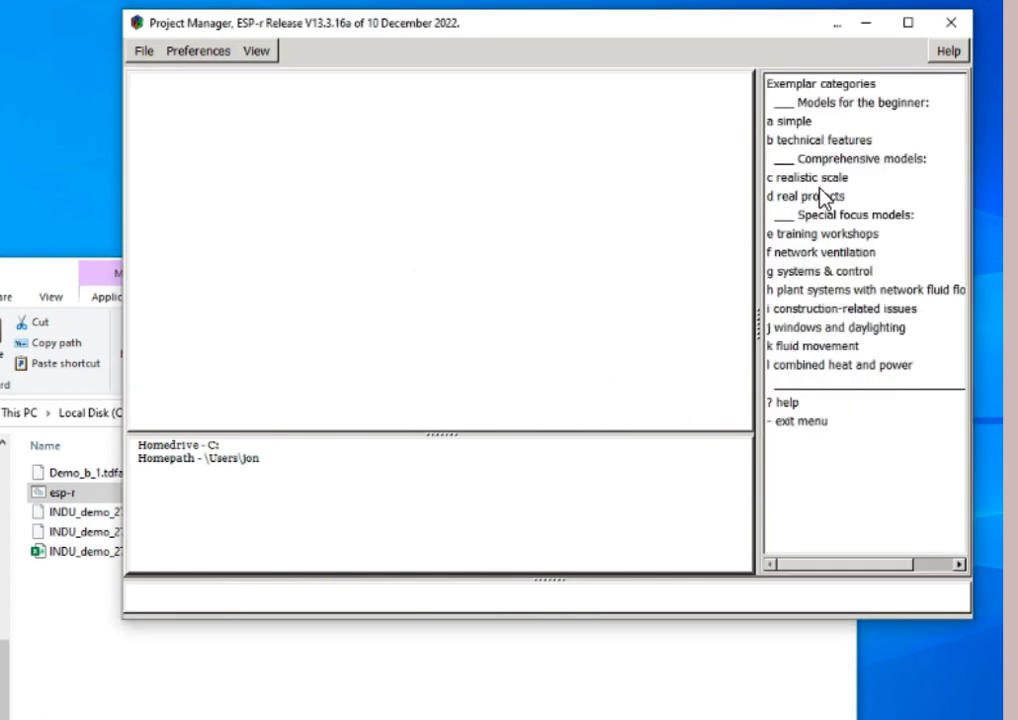
pyautogui.click(828, 254)
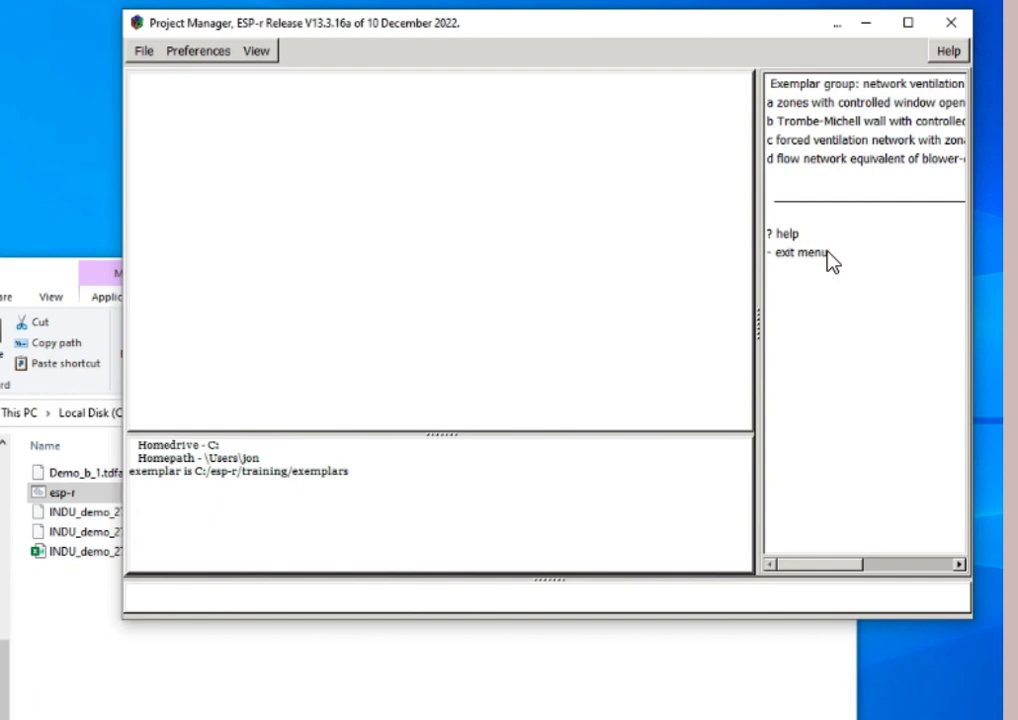
pyautogui.click(826, 122)
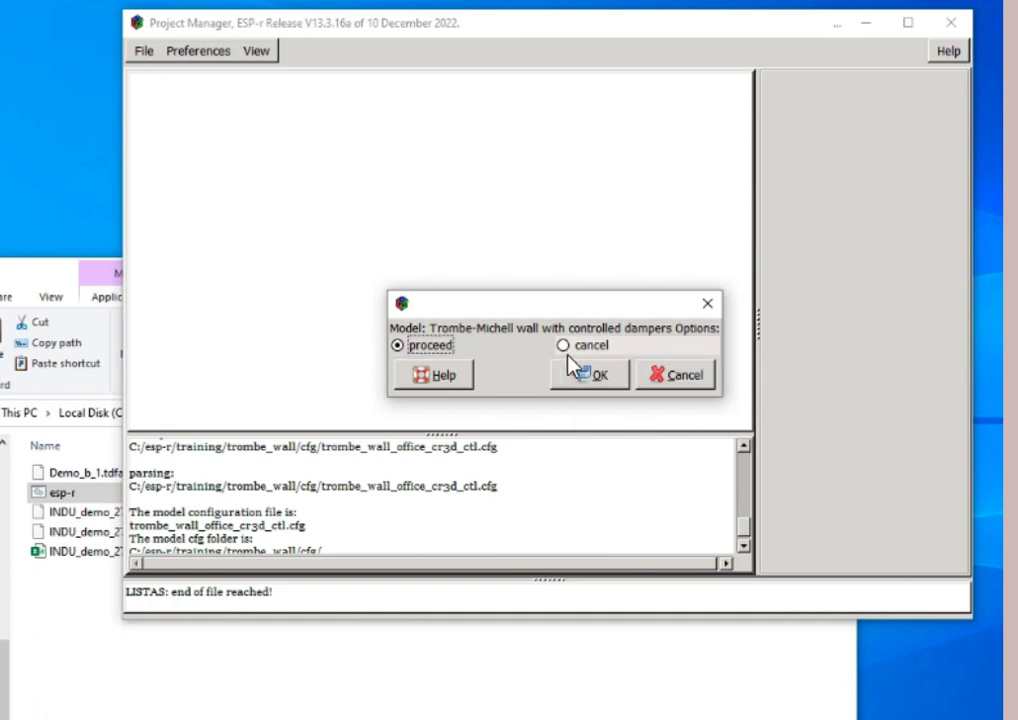
pyautogui.click(585, 373)
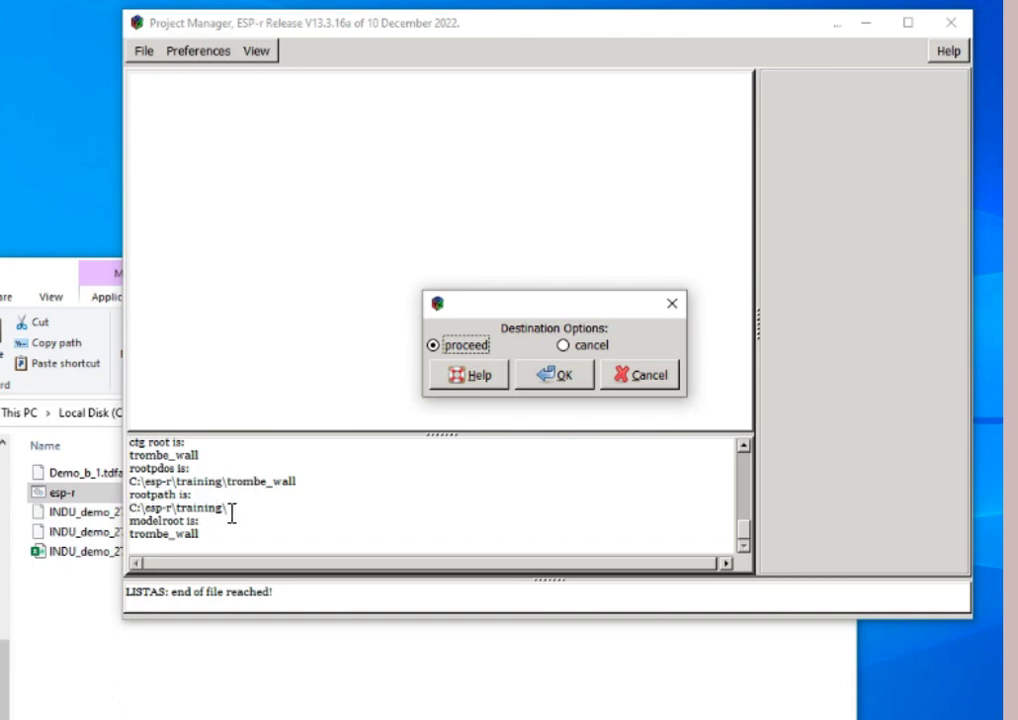
pyautogui.click(563, 385)
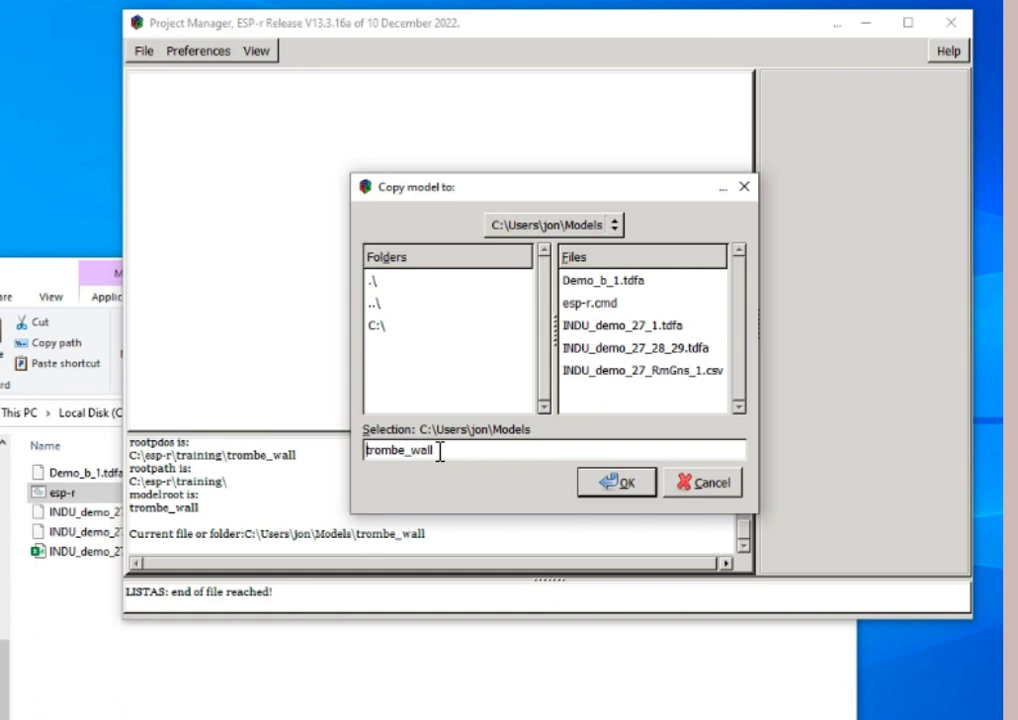
pyautogui.click(617, 484)
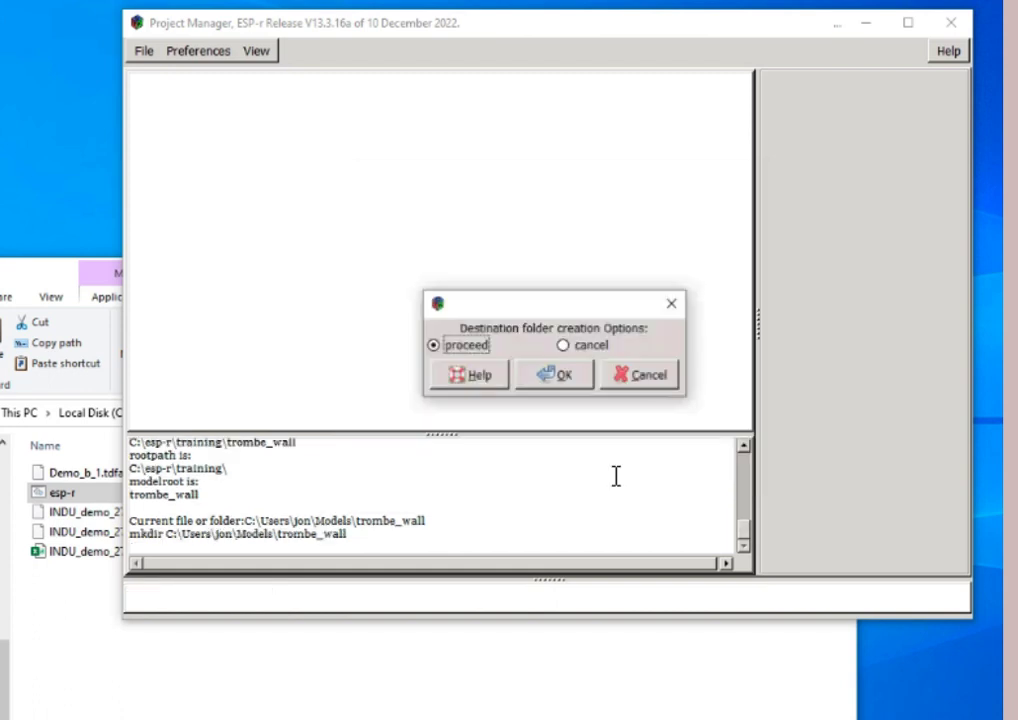
pyautogui.click(527, 385)
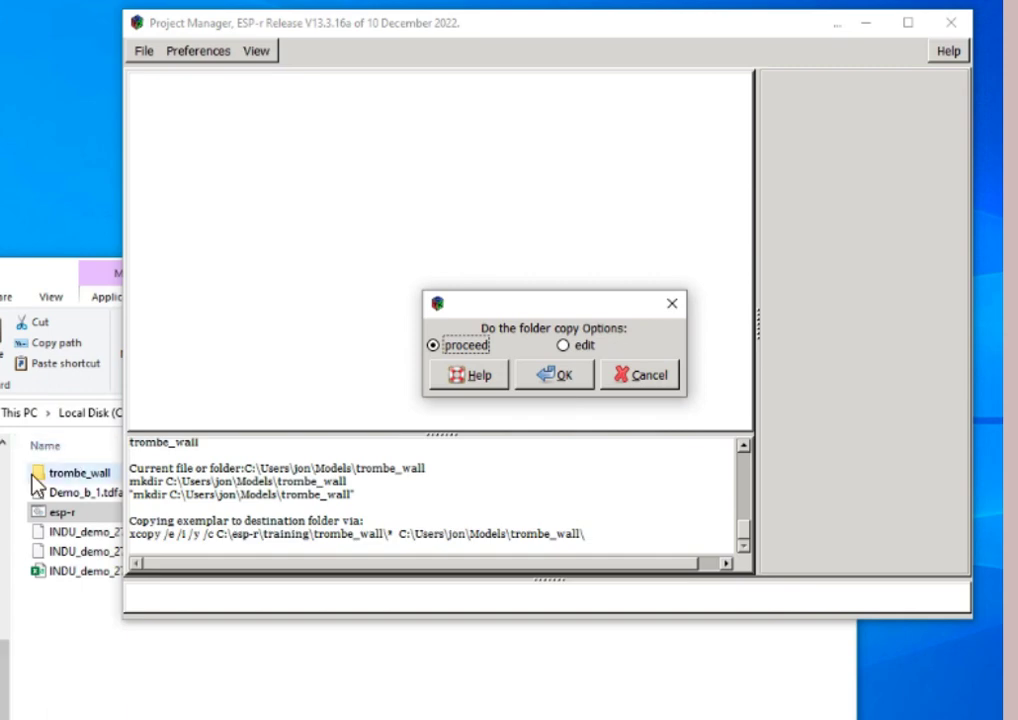
# Copy the model into trombe_wall, dismiss the warning, and abort the Project Manager
pyautogui.click(554, 381)
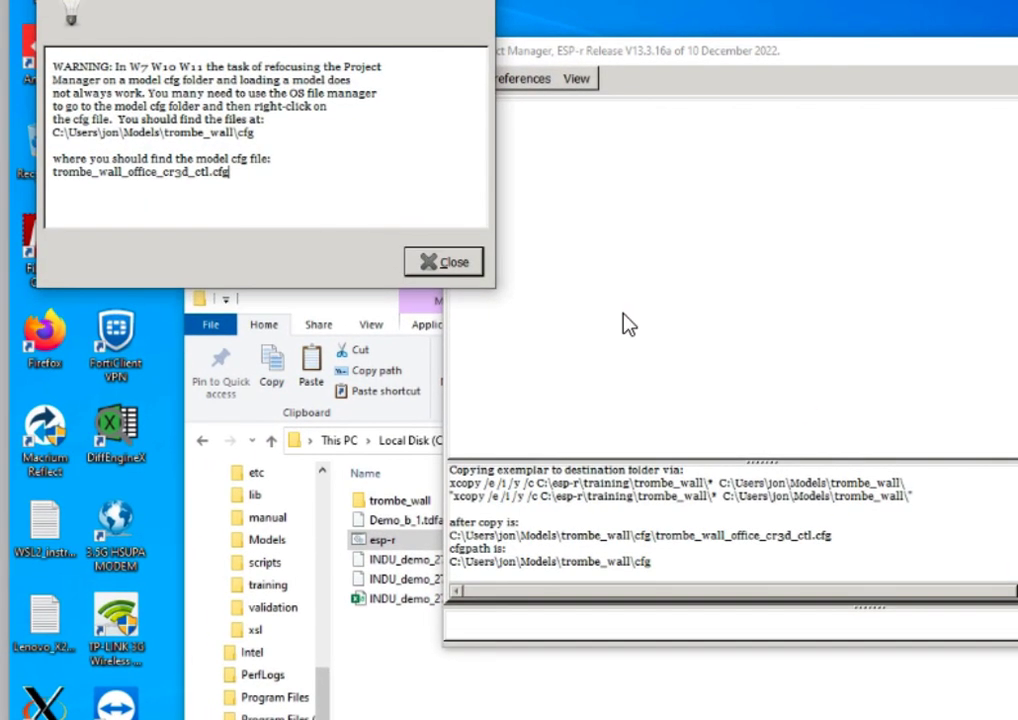
pyautogui.click(447, 265)
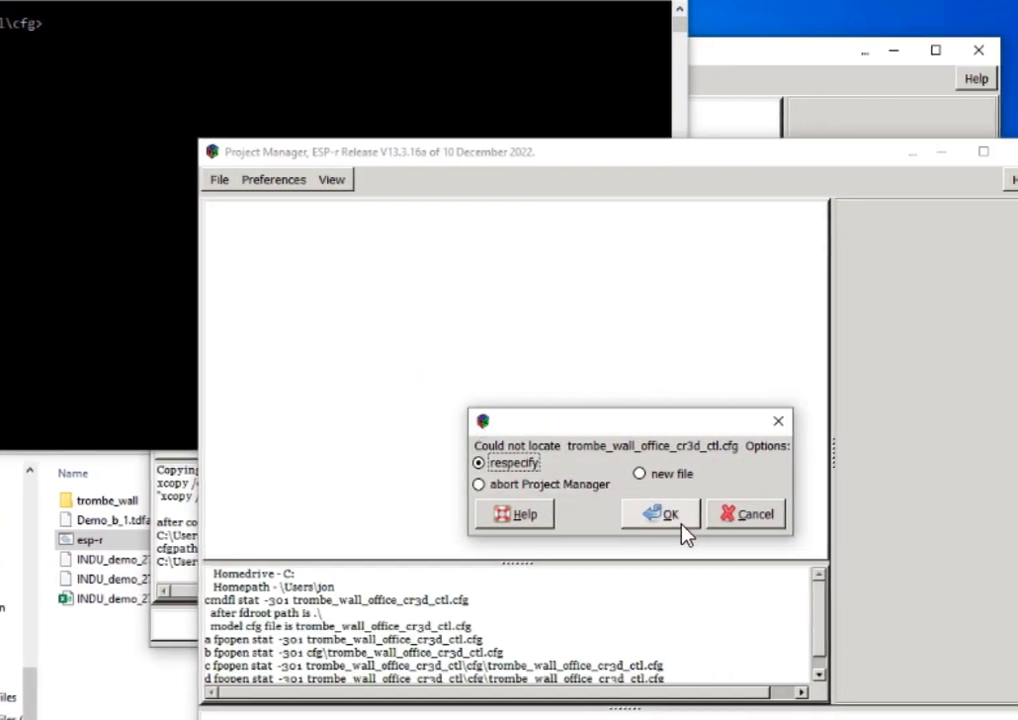
pyautogui.click(672, 5)
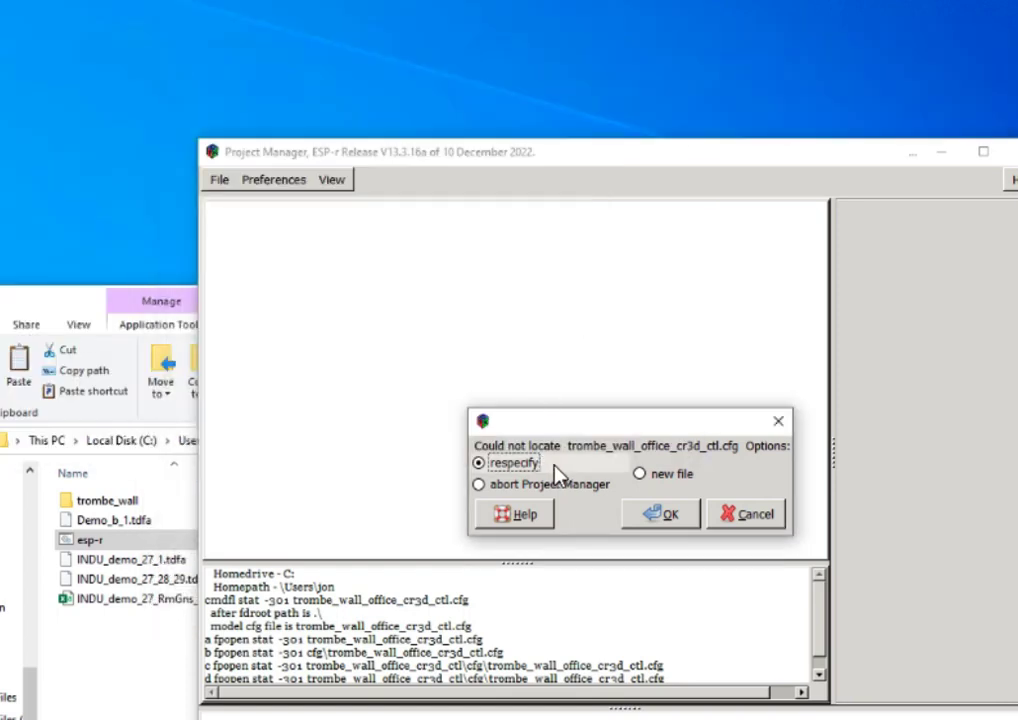
pyautogui.click(481, 486)
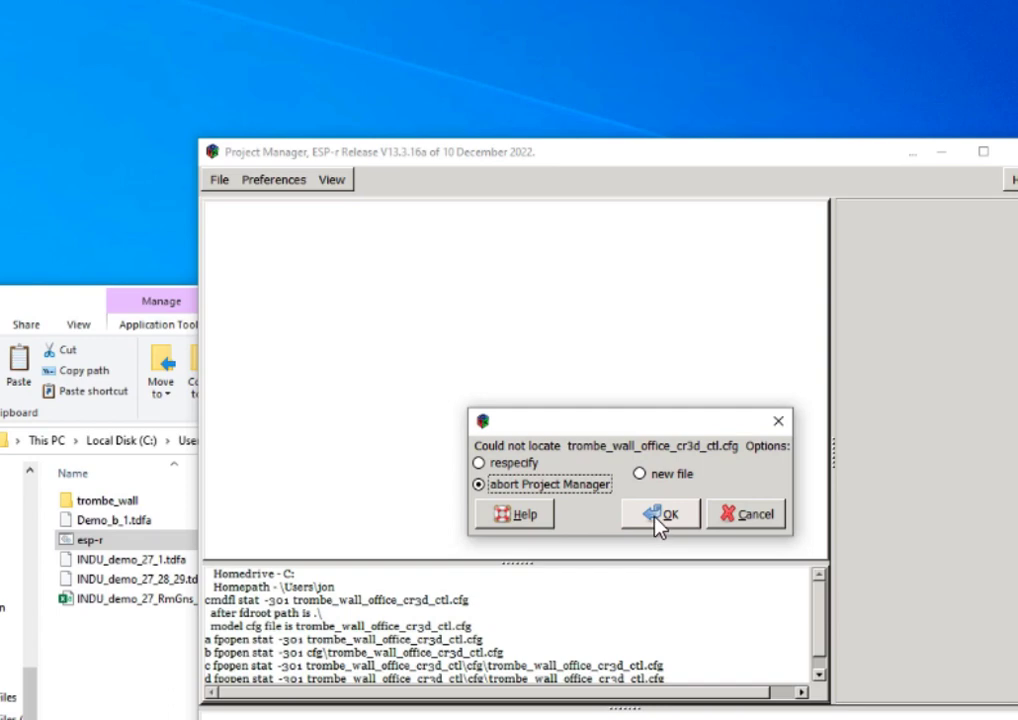
pyautogui.click(658, 516)
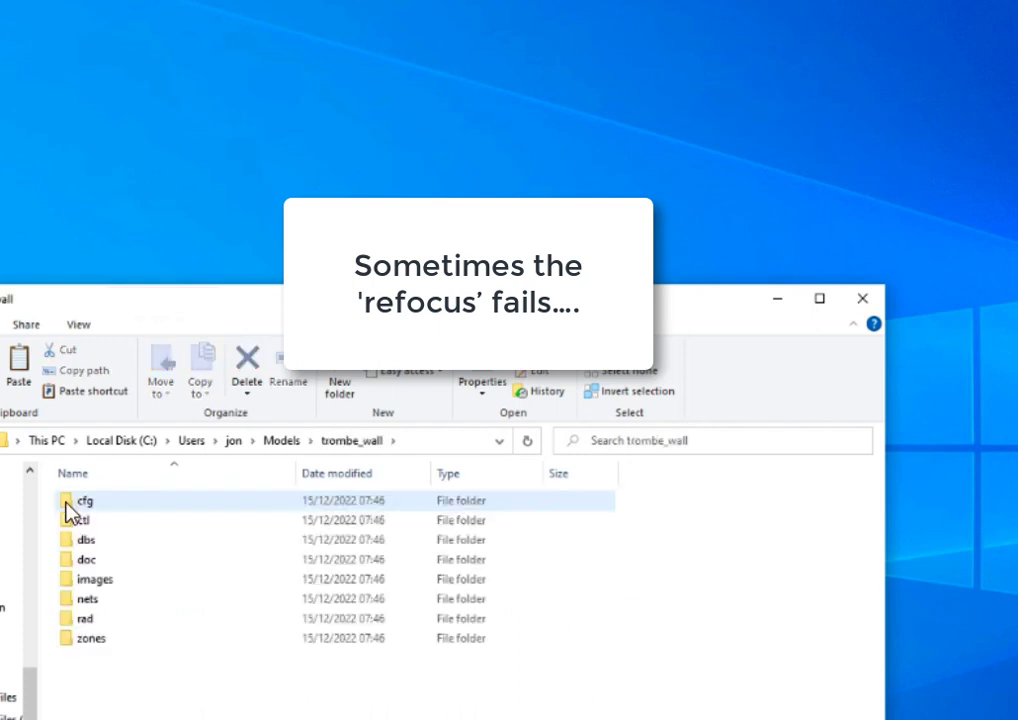
# Open the cfg folder and verify trombe_wall_office_cr3d_ctl opens with esp-r in its Properties
pyautogui.doubleClick(67, 508)
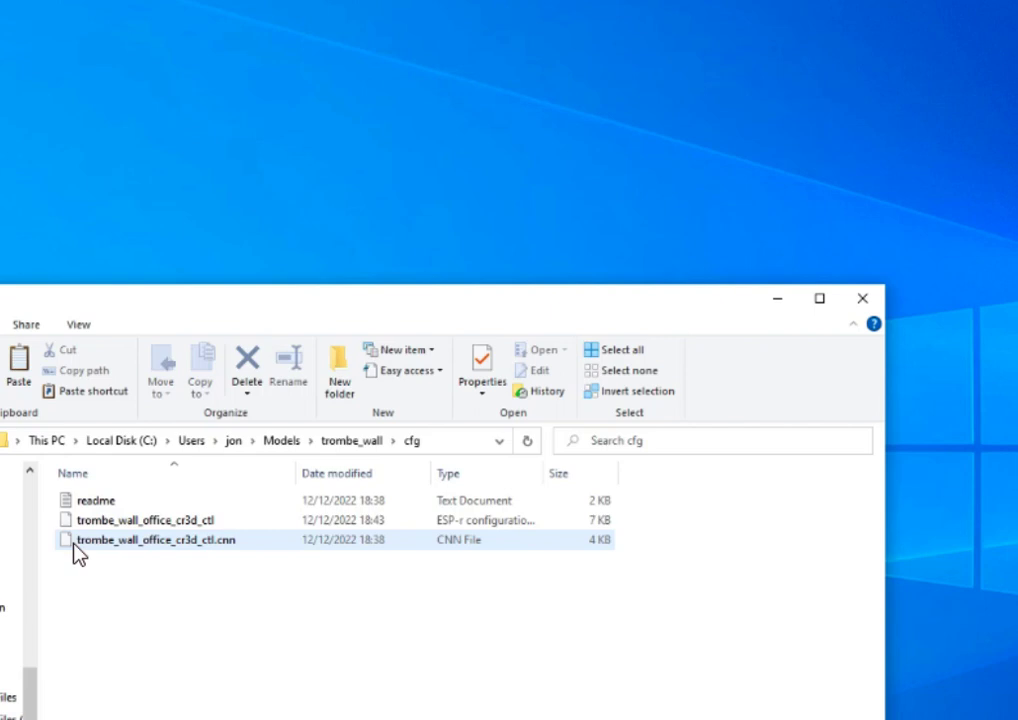
pyautogui.click(73, 520)
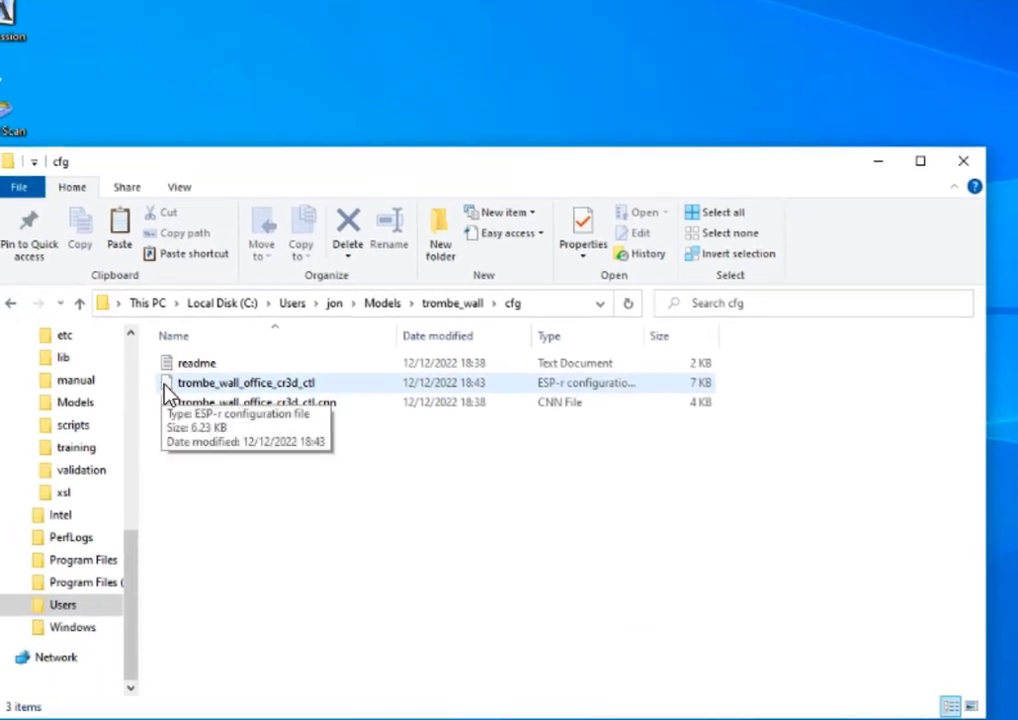
pyautogui.rightClick(169, 388)
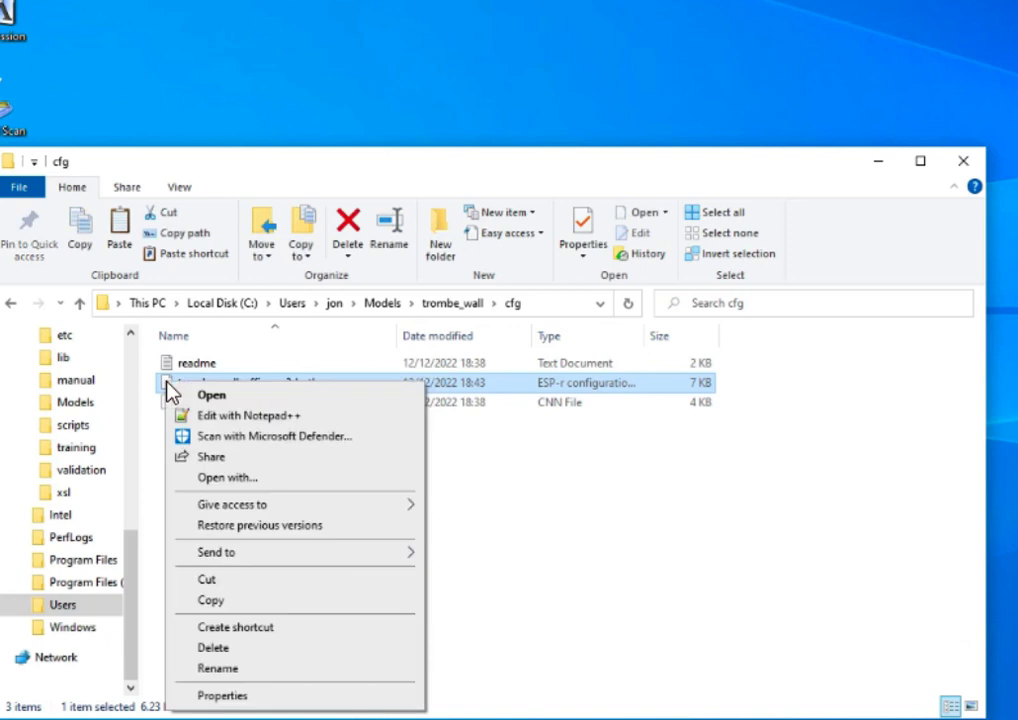
pyautogui.click(225, 696)
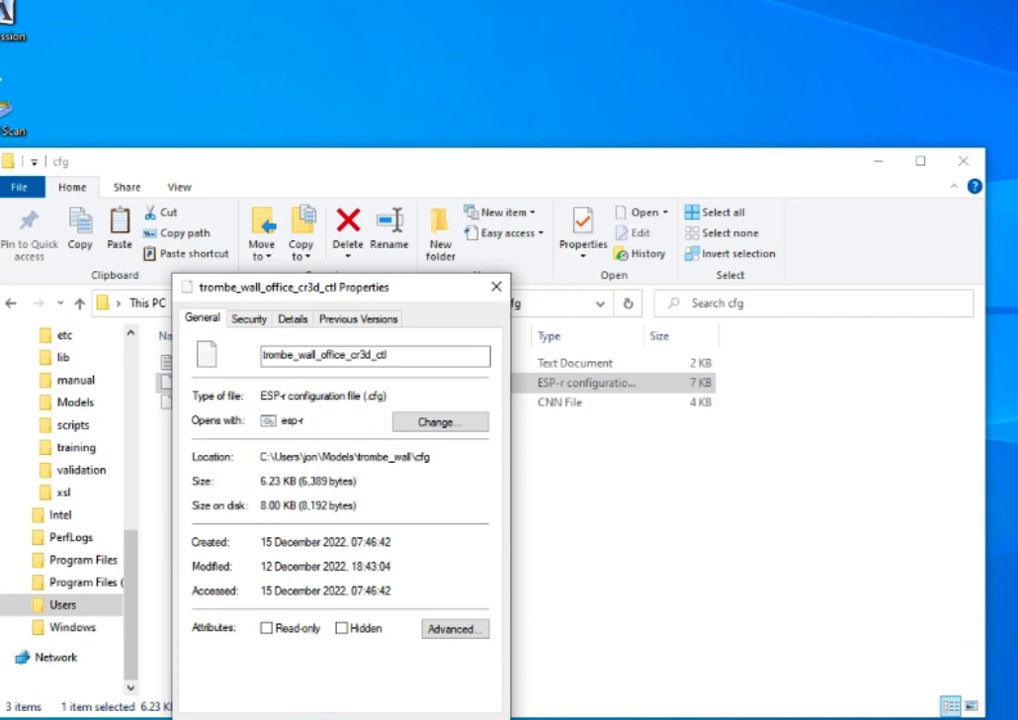
pyautogui.press('Escape')
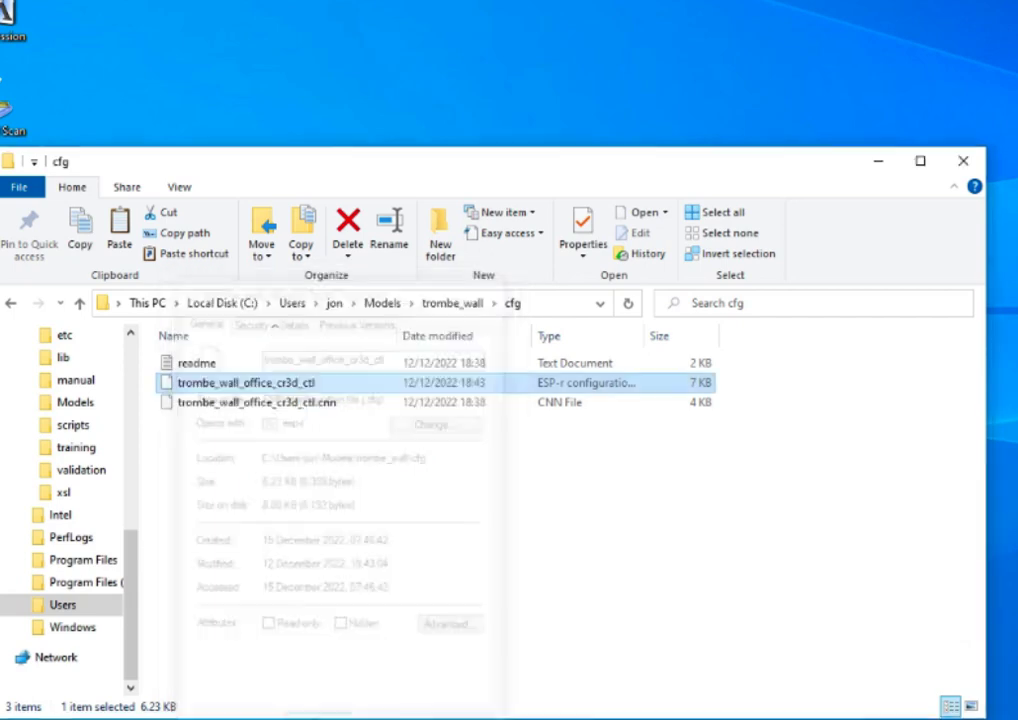
# Open trombe_wall_office_cr3d_ctl in the Project Manager, then quit the module
pyautogui.doubleClick(175, 392)
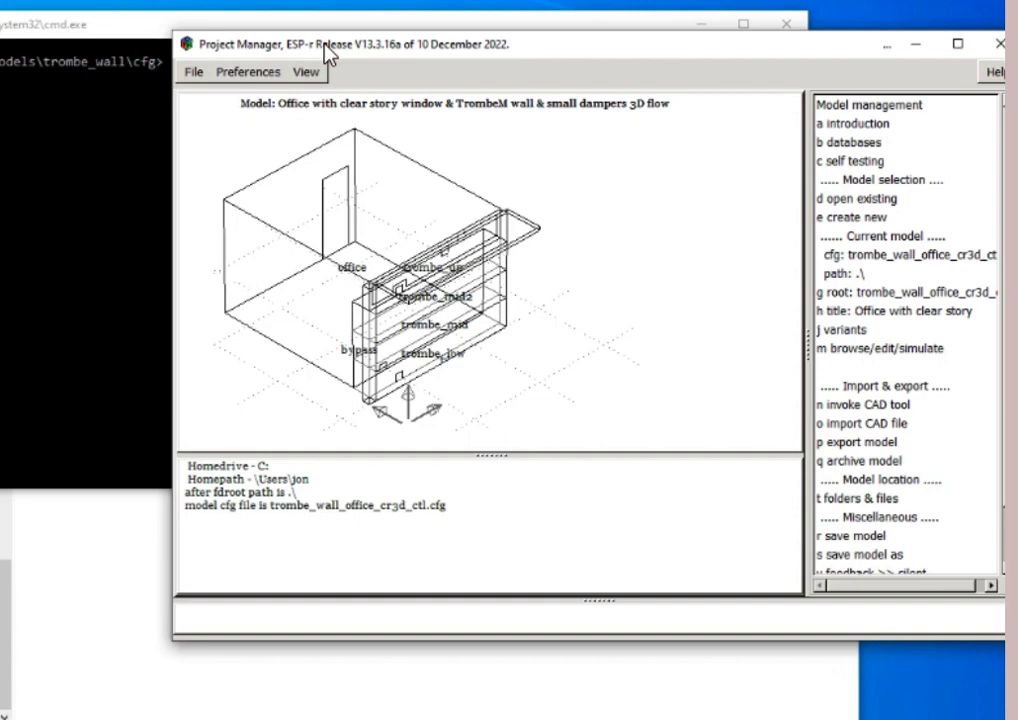
pyautogui.moveTo(320, 55); pyautogui.dragTo(230, 0)
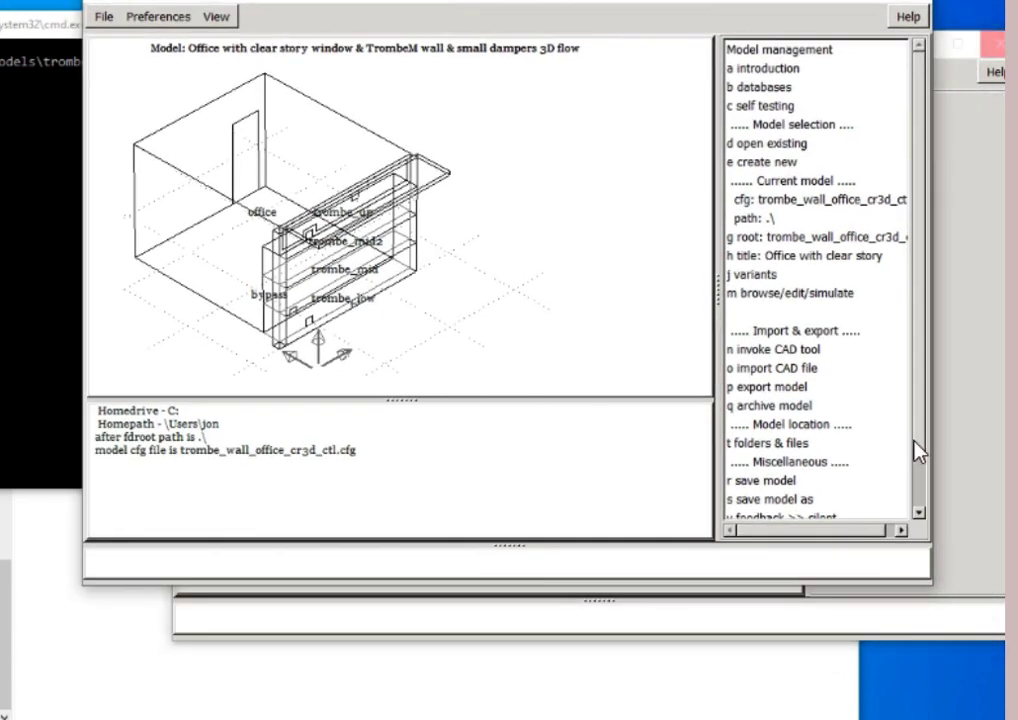
pyautogui.scroll(-3, 918, 453)
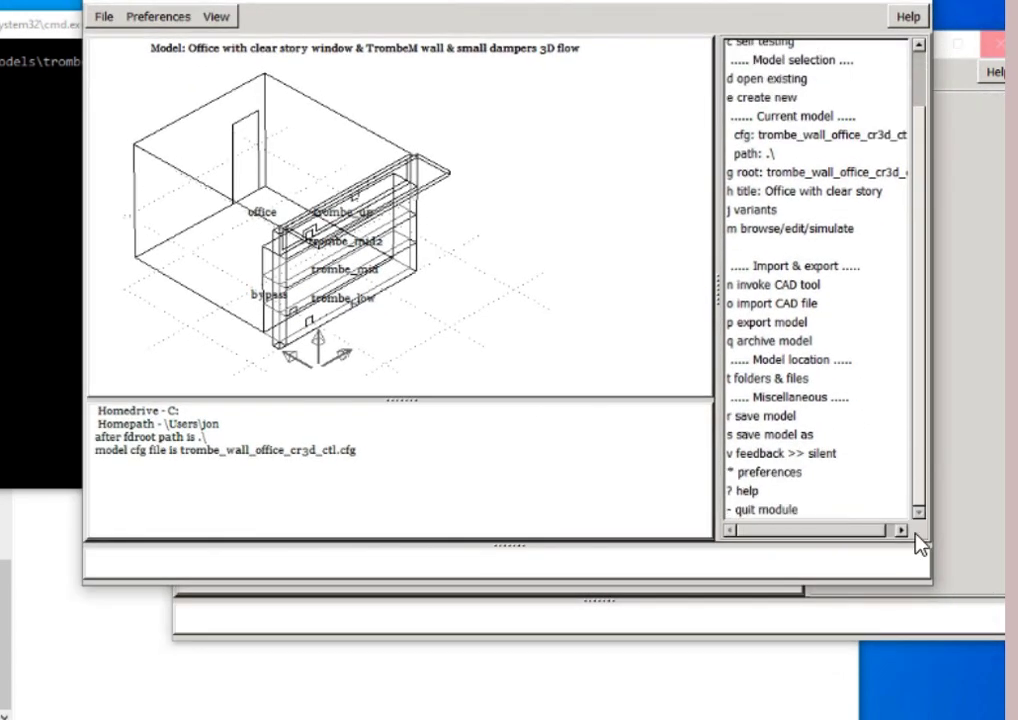
pyautogui.click(757, 511)
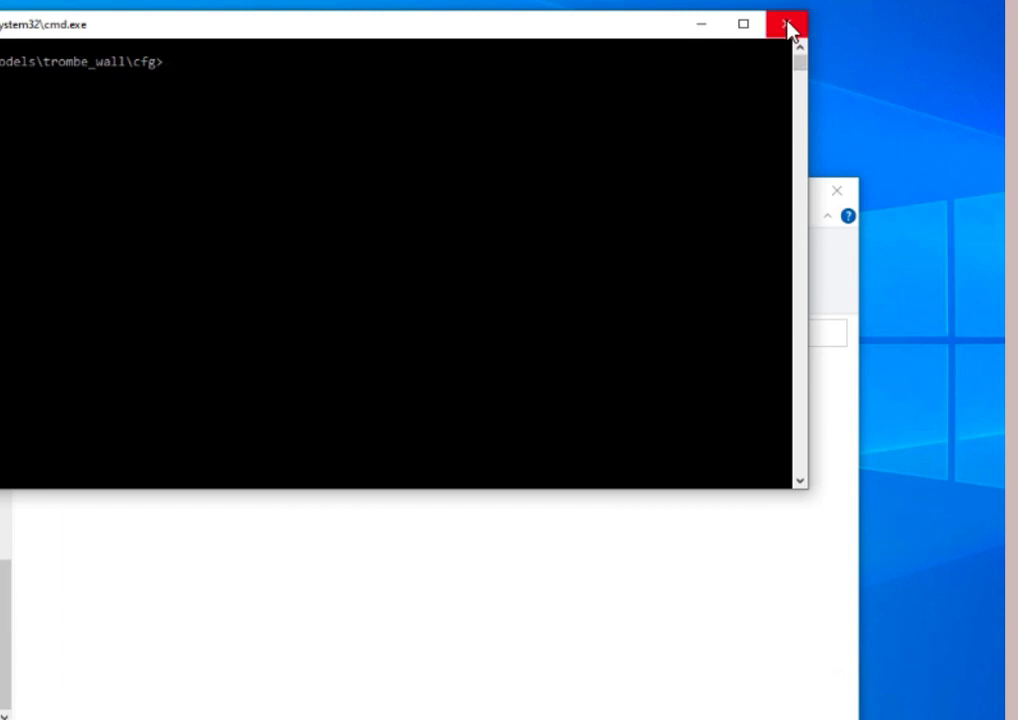
# List the cfg folder and launch prj -file trombe_wall_office_cr3d_ctl.cfg
pyautogui.write('dir')
pyautogui.press('Return')
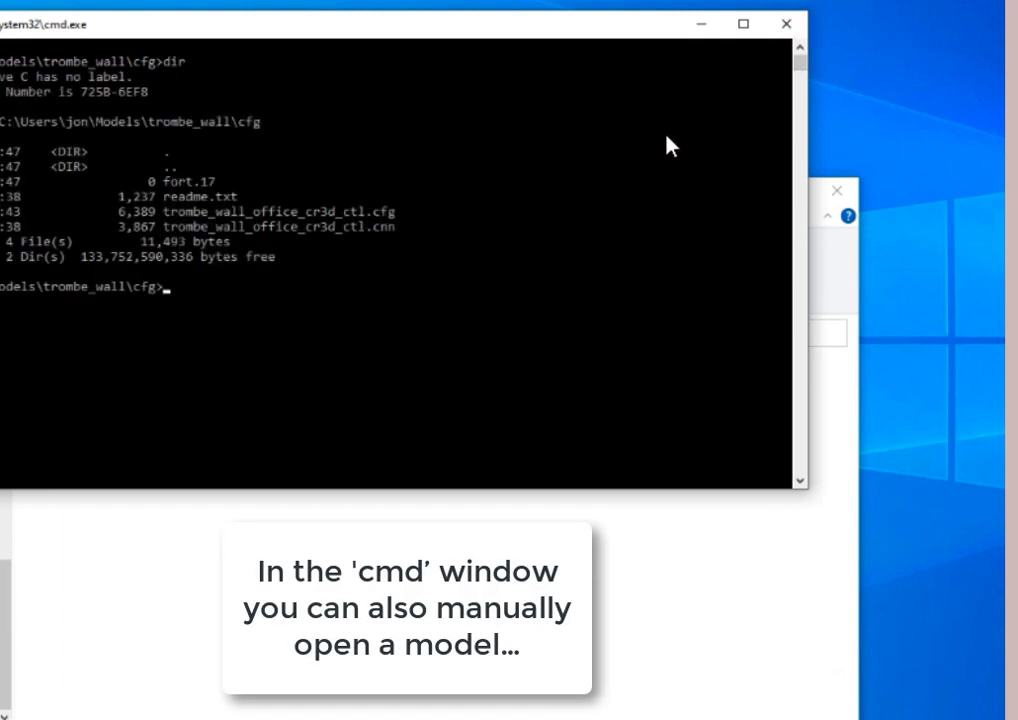
pyautogui.write('prj -file trombe_')
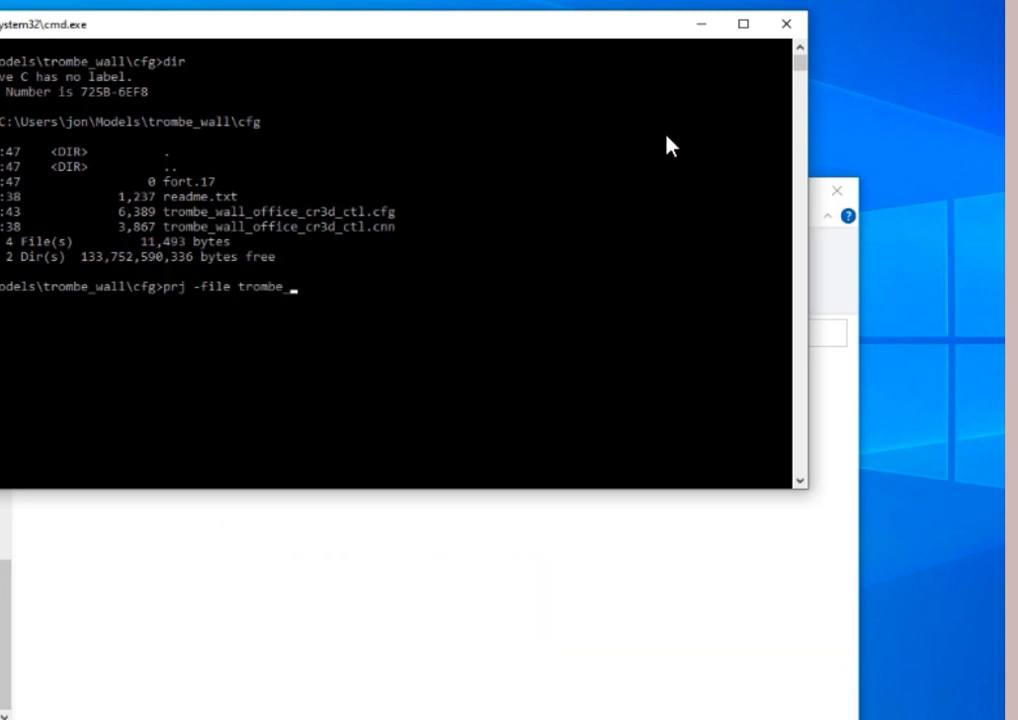
pyautogui.write('wall_office_cr3')
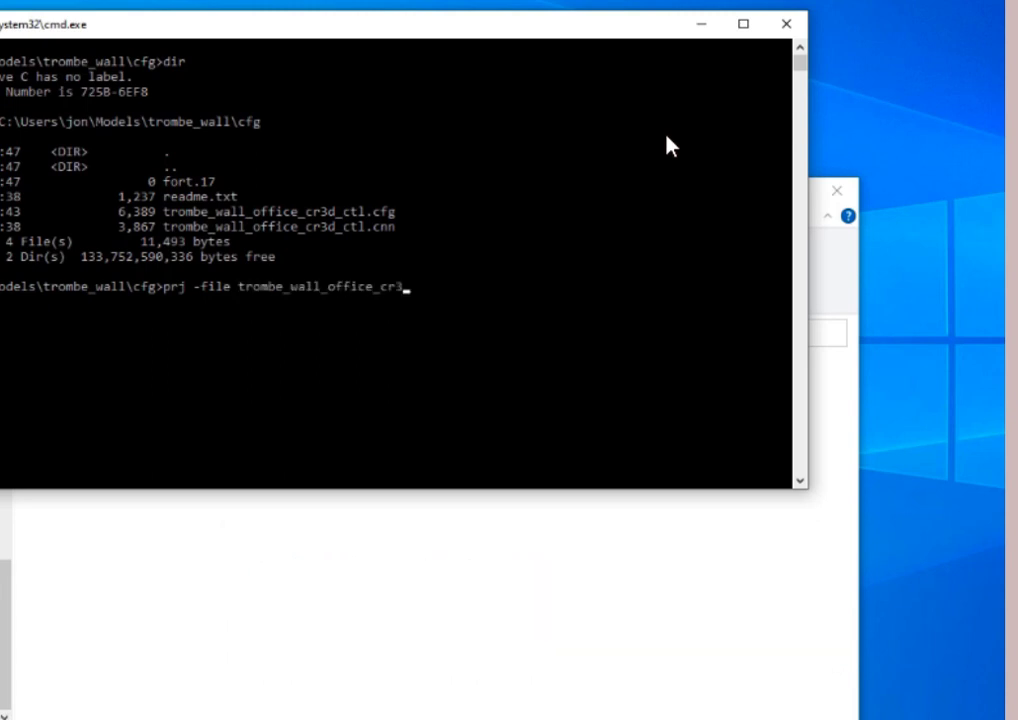
pyautogui.write('d_ctl.cfg')
pyautogui.press('Return')
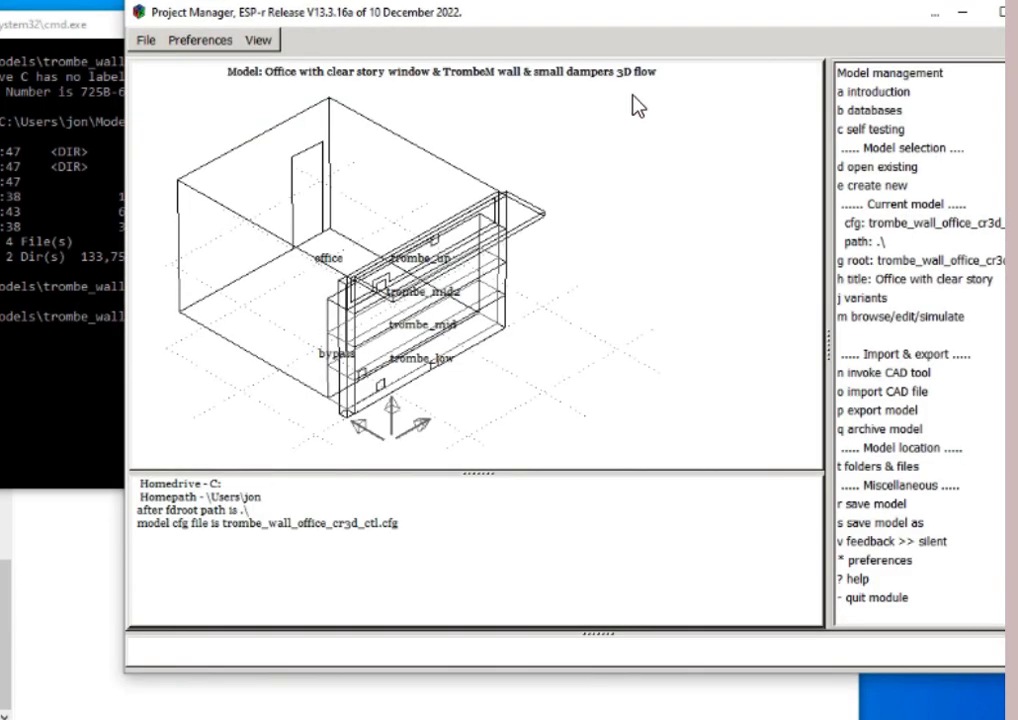
# Quit the Project Manager and recall the prj command in Command Prompt
pyautogui.moveTo(659, 16); pyautogui.dragTo(539, 0)
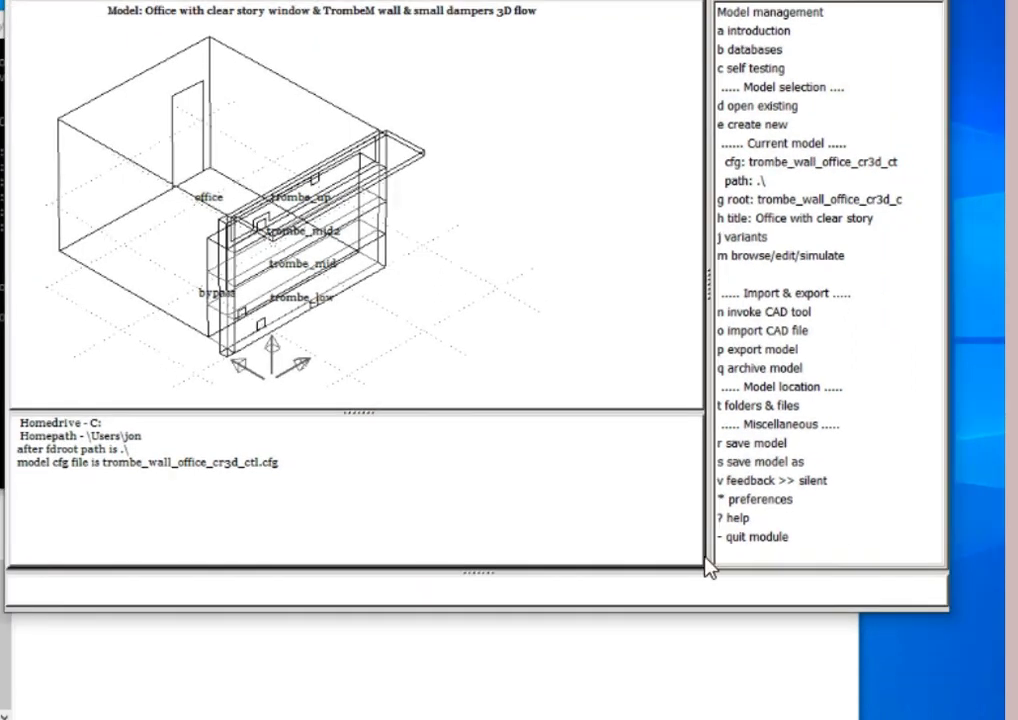
pyautogui.click(766, 540)
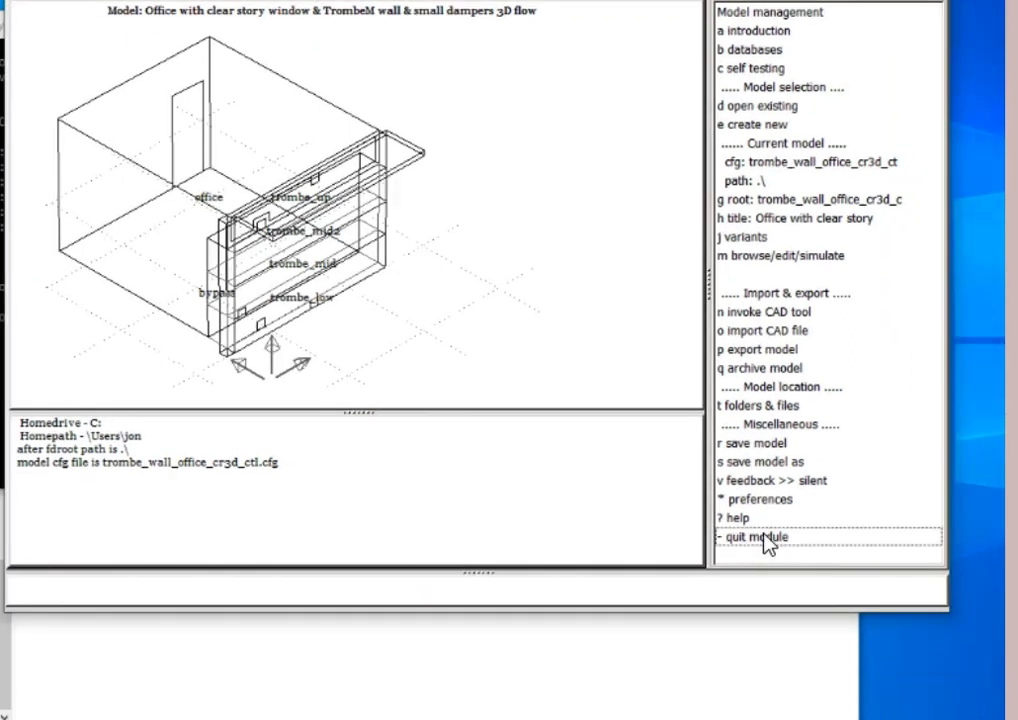
pyautogui.click(422, 397)
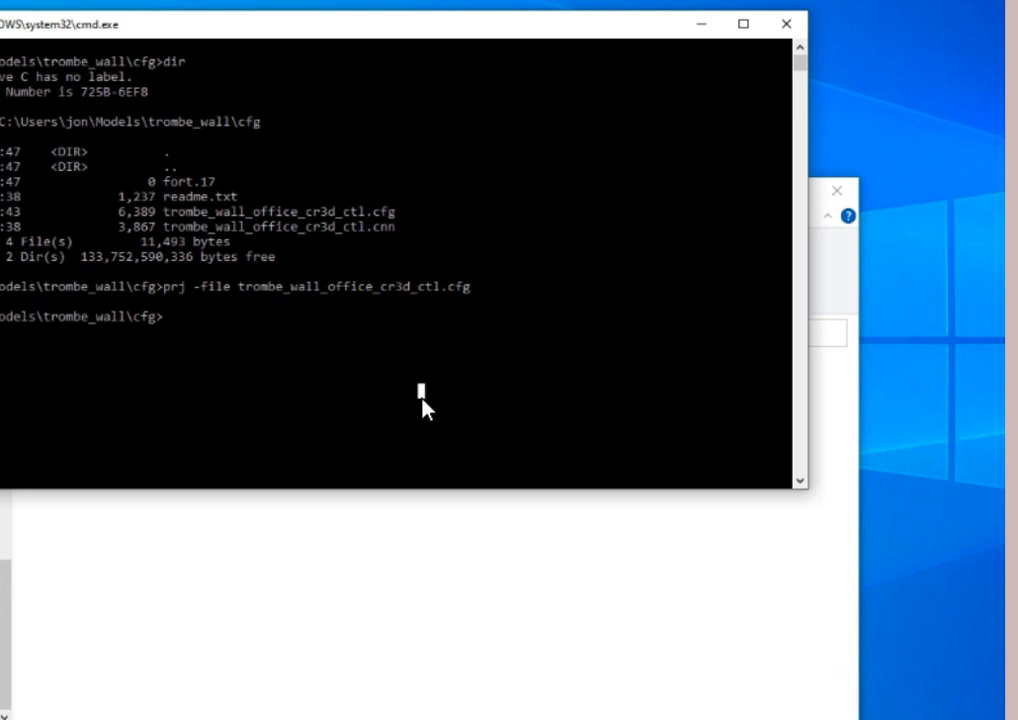
pyautogui.press('Up')
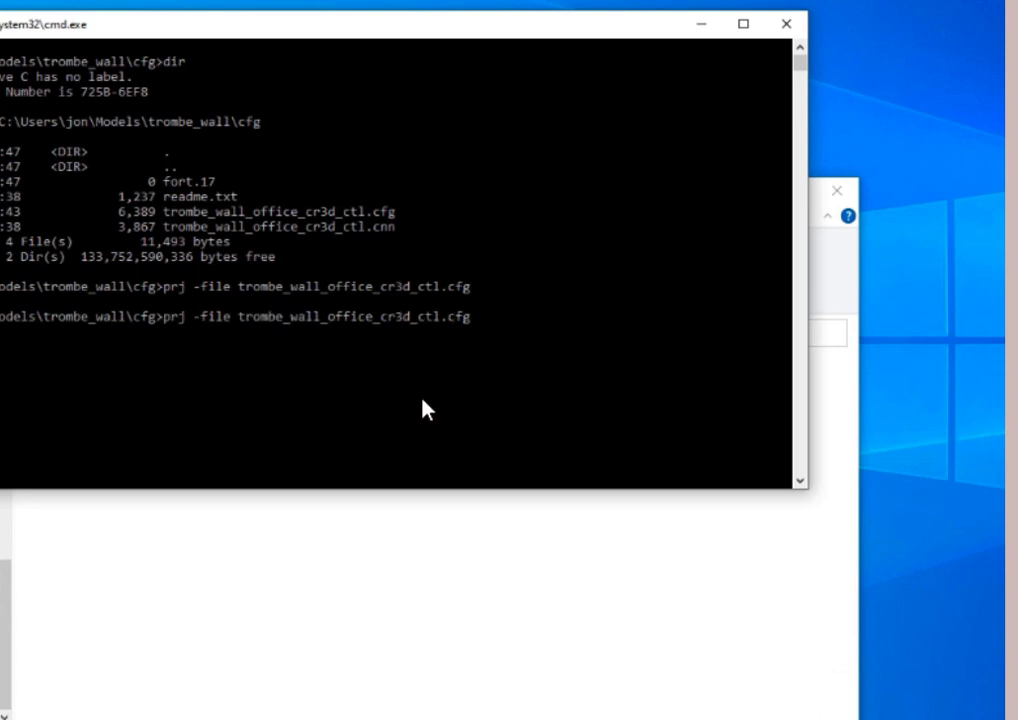
# Search Windows settings for 'environ' to open the environment variables editor
pyautogui.press('Left')
pyautogui.press('Left')
pyautogui.press('Left')
pyautogui.press('Left')
pyautogui.press('Left')
pyautogui.press('Left')
pyautogui.press('Left')
pyautogui.press('Left')
pyautogui.press('Left')
pyautogui.press('Left')
pyautogui.press('Left')
pyautogui.press('Left')
pyautogui.press('Left')
pyautogui.press('Left')
pyautogui.press('Left')
pyautogui.press('Left')
pyautogui.press('Left')
pyautogui.press('Left')
pyautogui.press('Left')
pyautogui.press('Left')
pyautogui.press('Left')
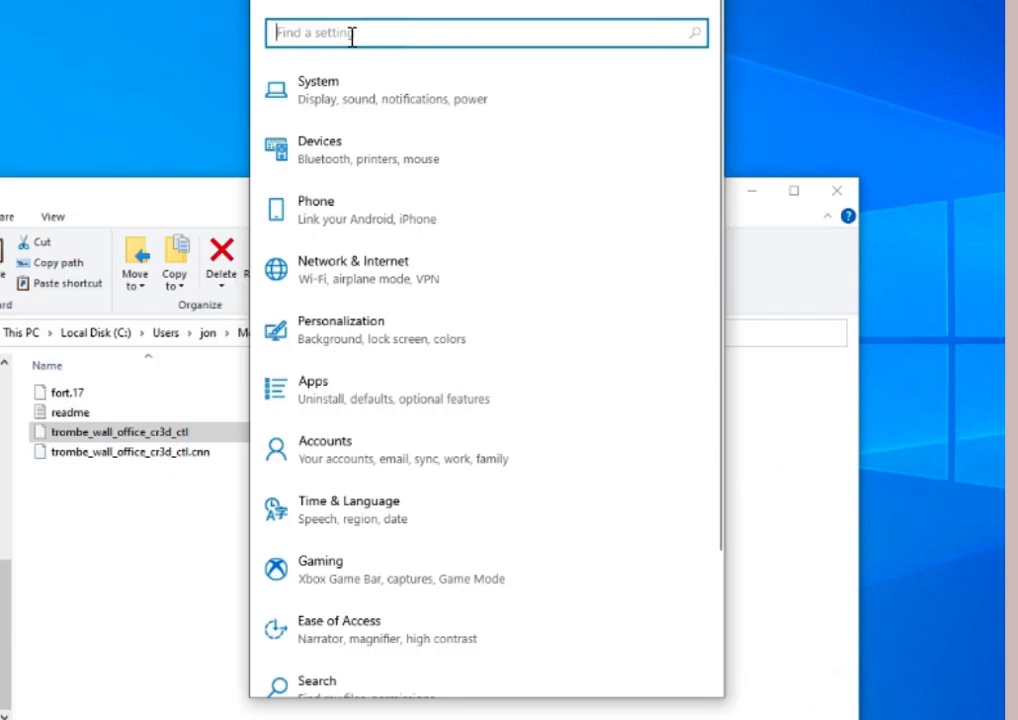
pyautogui.write('environ')
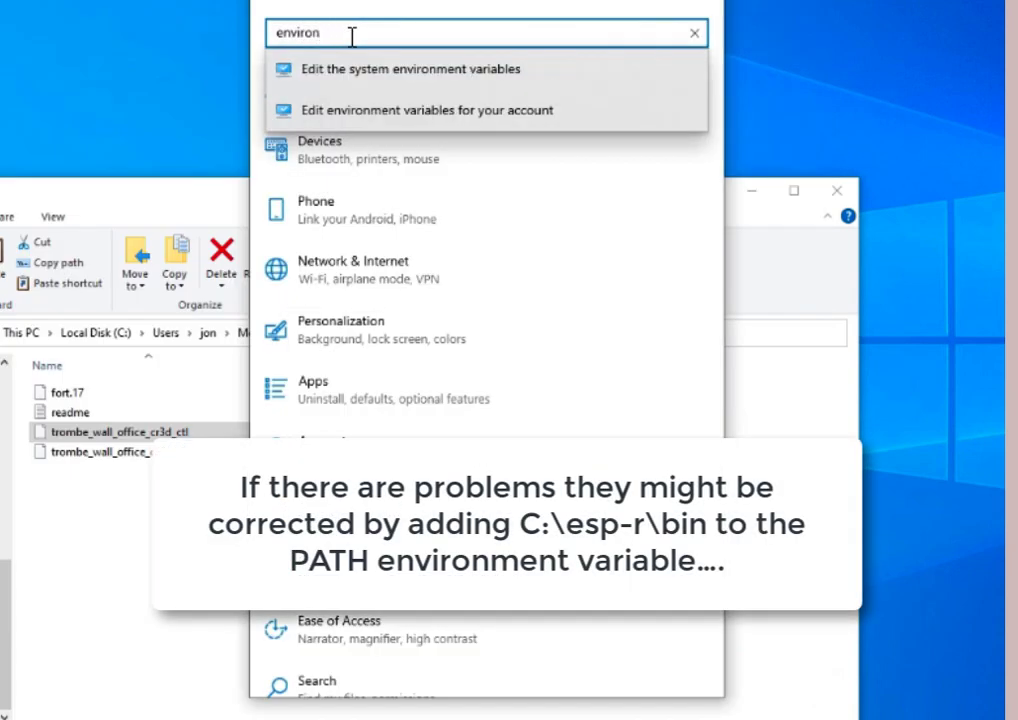
pyautogui.click(372, 115)
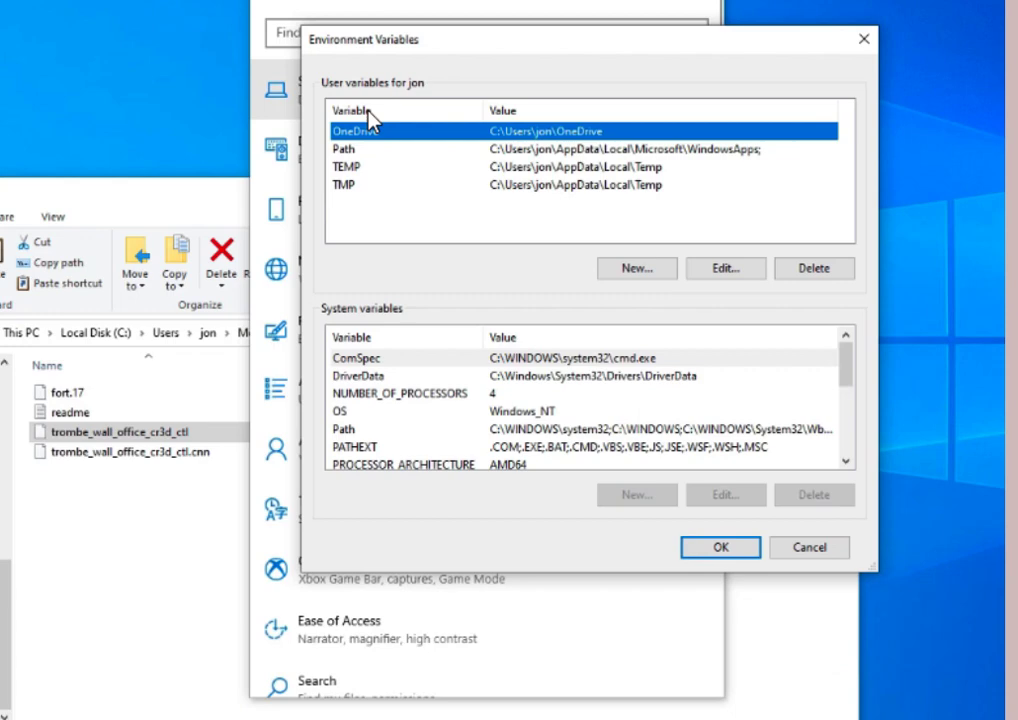
# Append C:\esp-r\bin to the user Path value as plain text and save
pyautogui.click(500, 149)
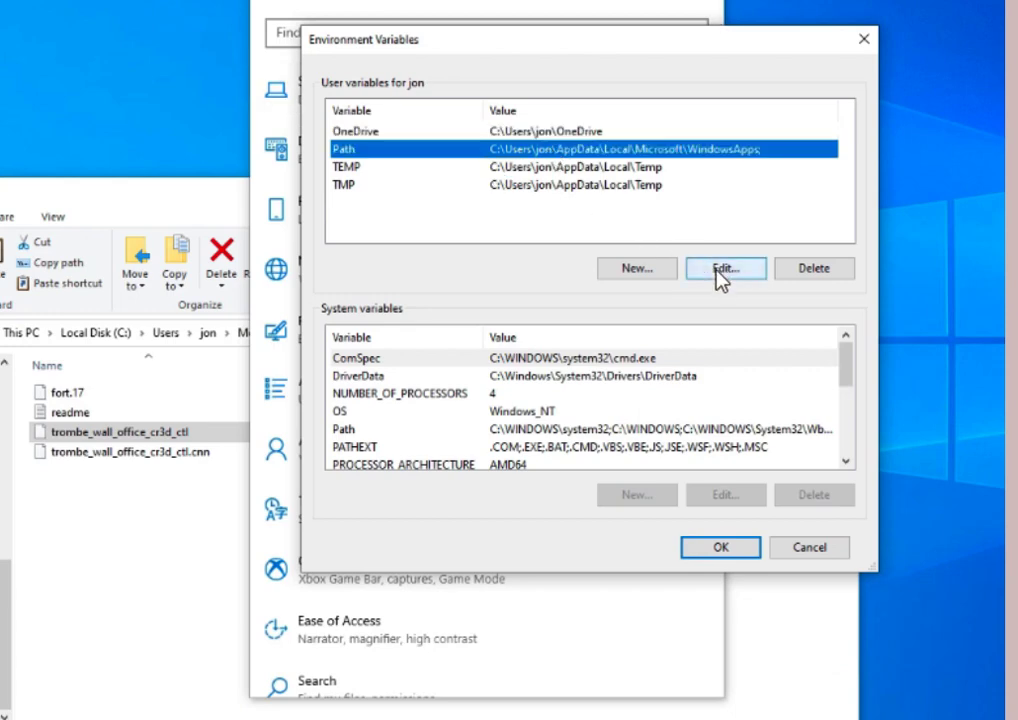
pyautogui.click(721, 270)
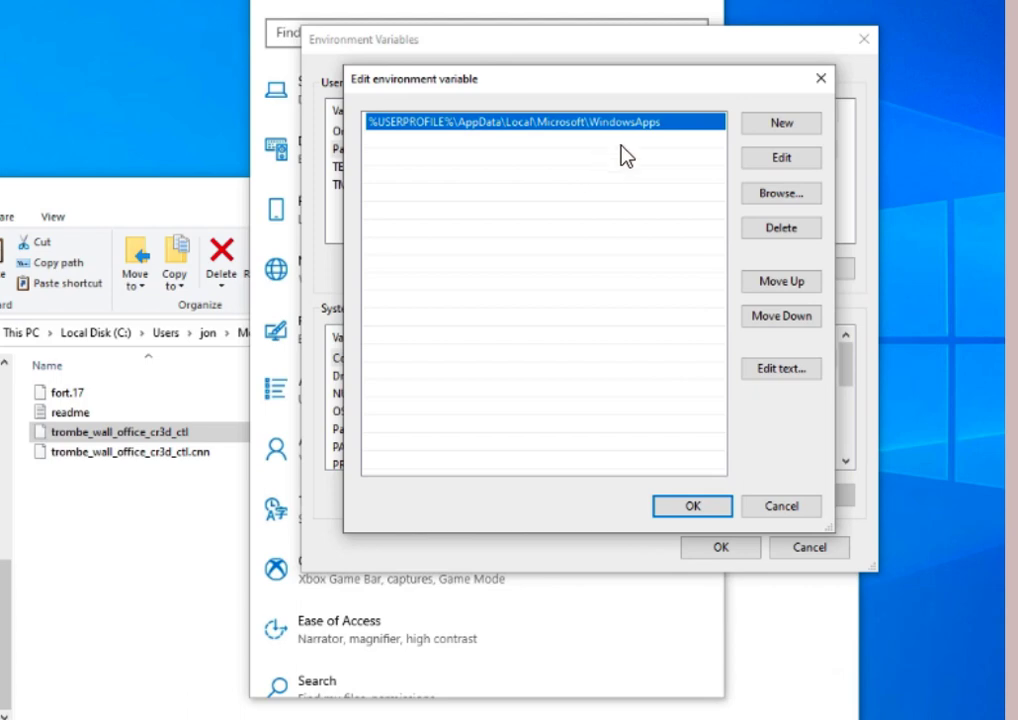
pyautogui.click(767, 371)
pyautogui.click(737, 314)
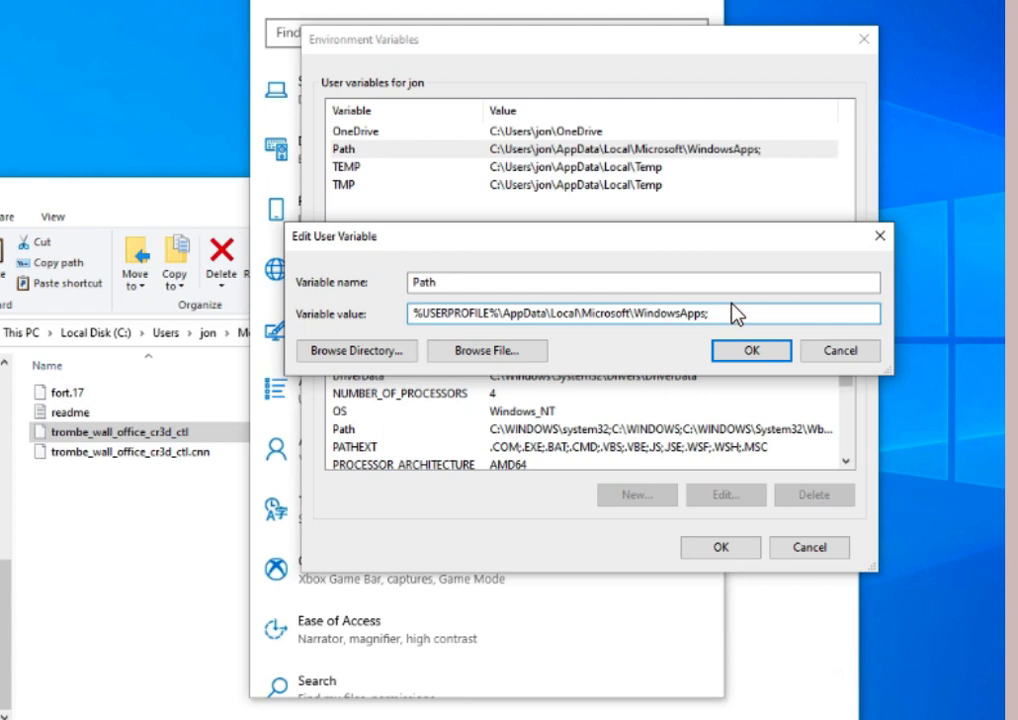
pyautogui.write('C:\\esp-r\\bin')
pyautogui.click(752, 353)
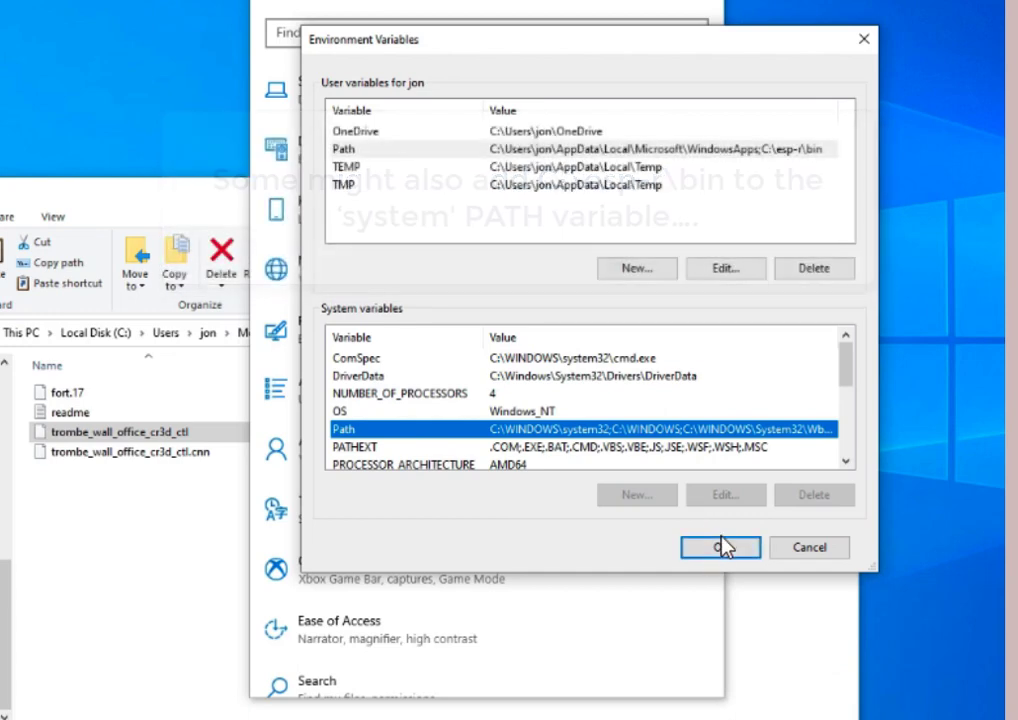
pyautogui.click(722, 550)
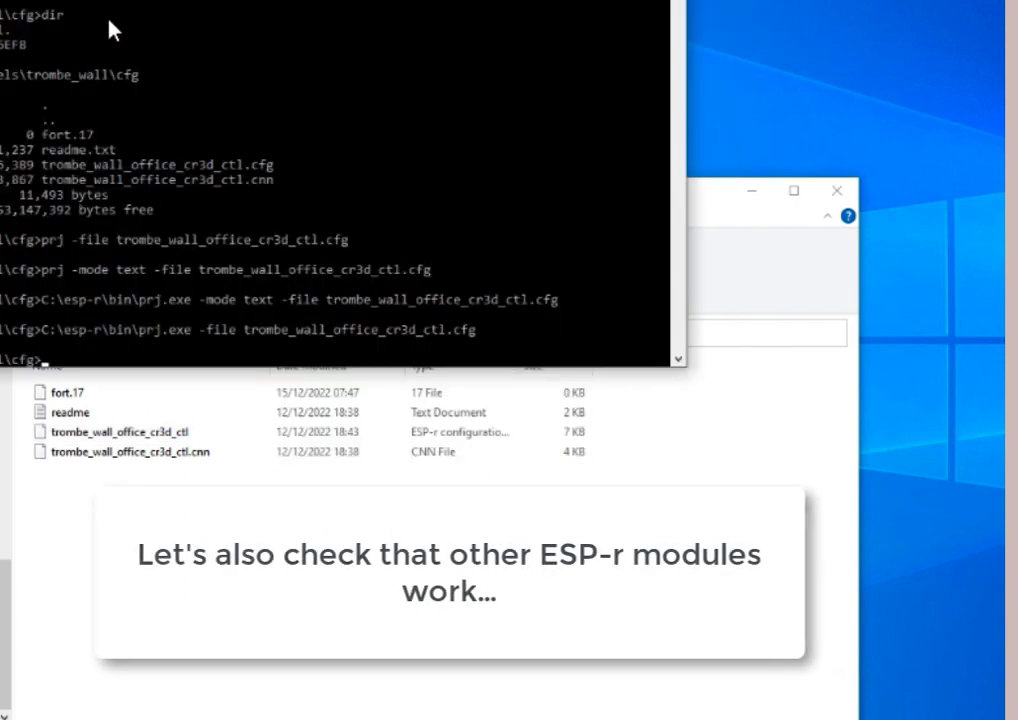
# Run C:\esp-r\bin\prj.exe -file trombe_wall_office_cr3d_ctl.cfg and bring the Project Manager fully on screen
pyautogui.scroll(1, 109, 22)
pyautogui.press('Return')
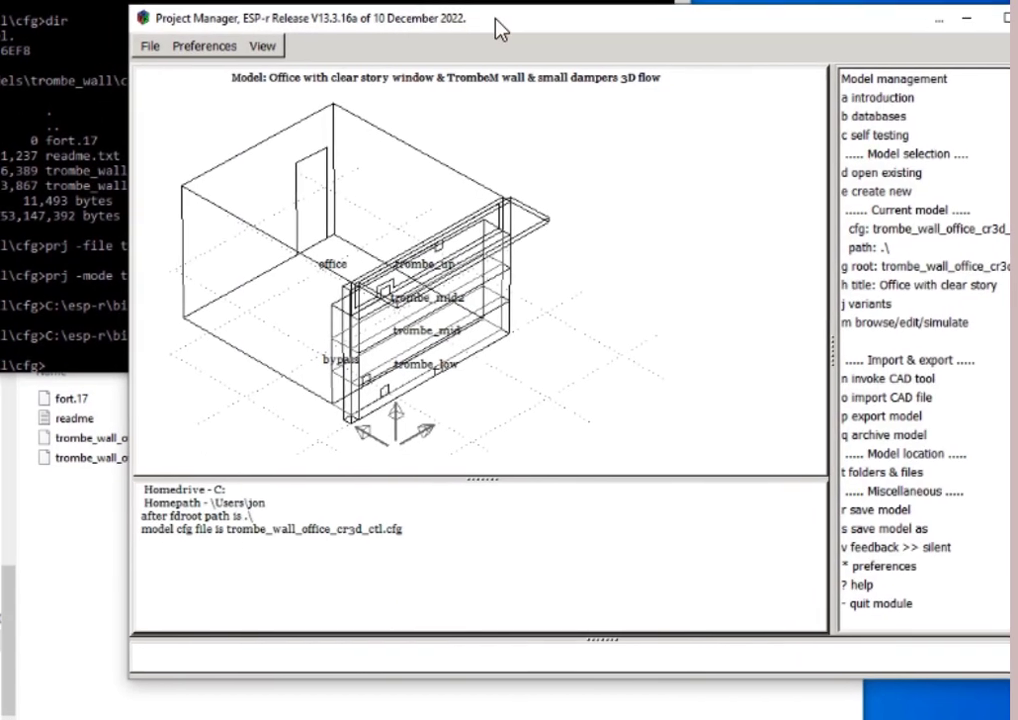
pyautogui.moveTo(500, 18); pyautogui.dragTo(458, 48)
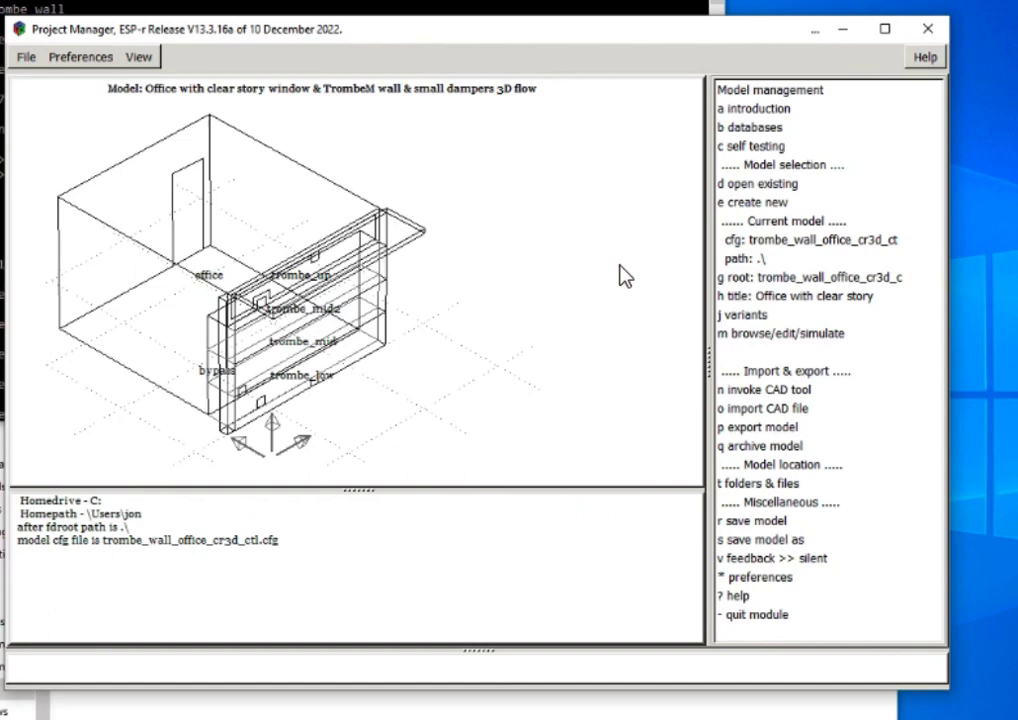
# In the simulation controller, apply the win3 preset (01–05 Jan) and start an integrated simulation
pyautogui.click(790, 334)
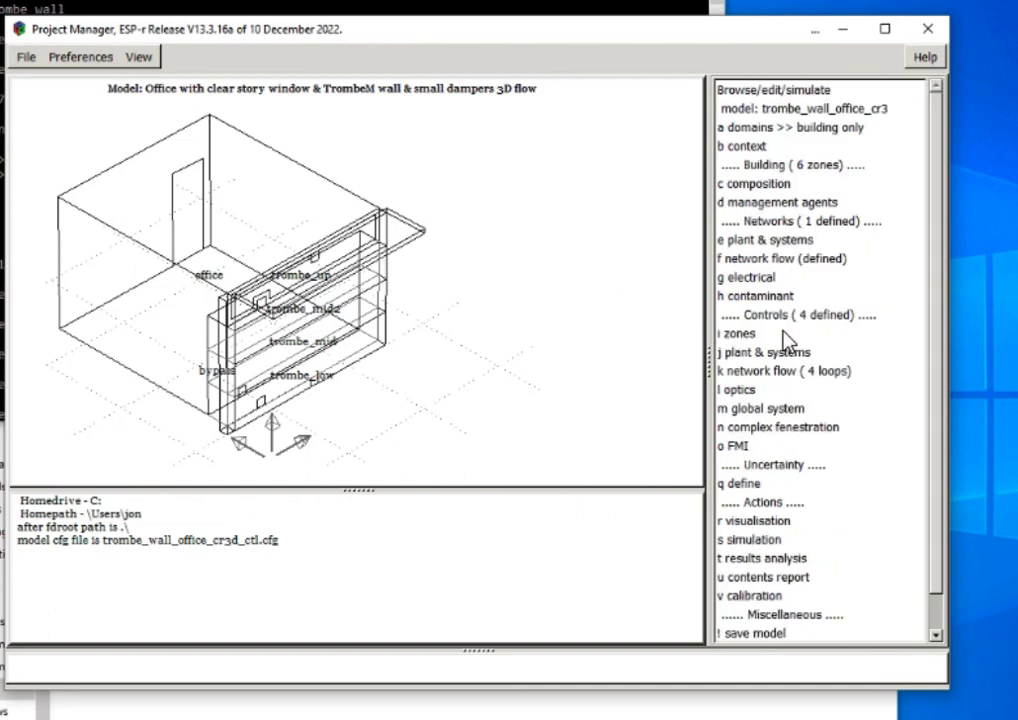
pyautogui.click(742, 540)
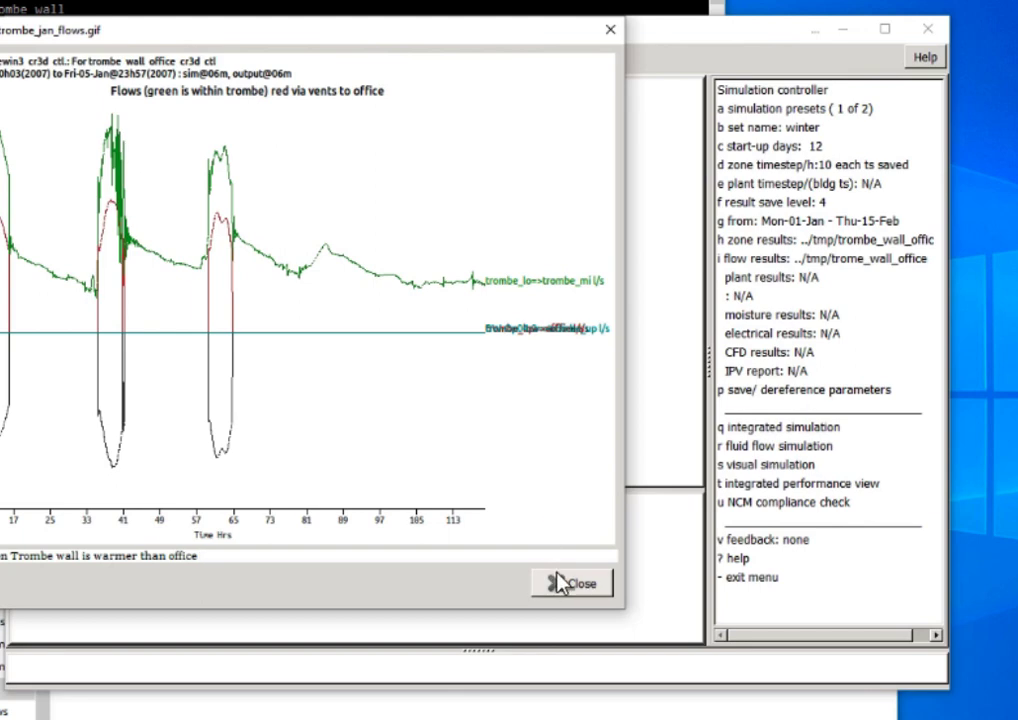
pyautogui.click(558, 583)
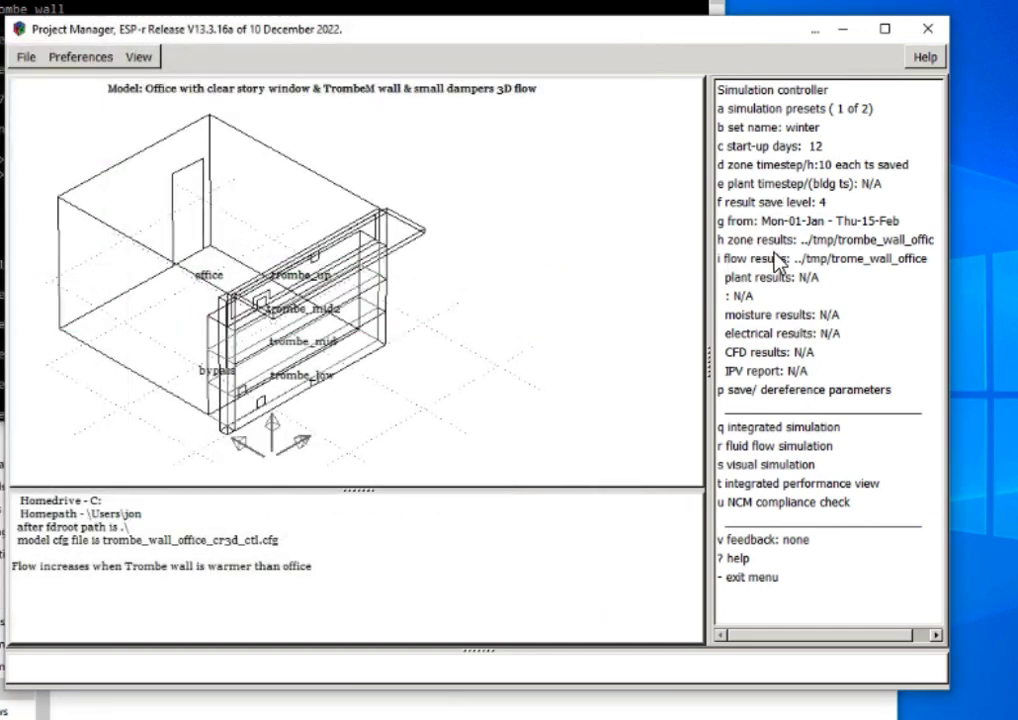
pyautogui.click(756, 109)
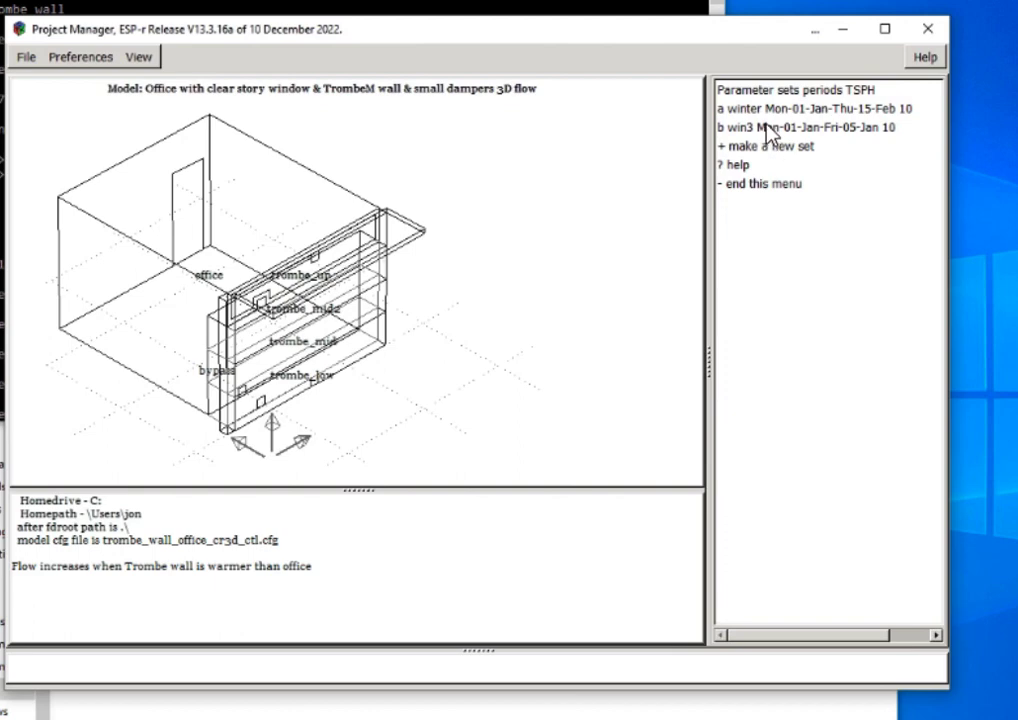
pyautogui.click(768, 128)
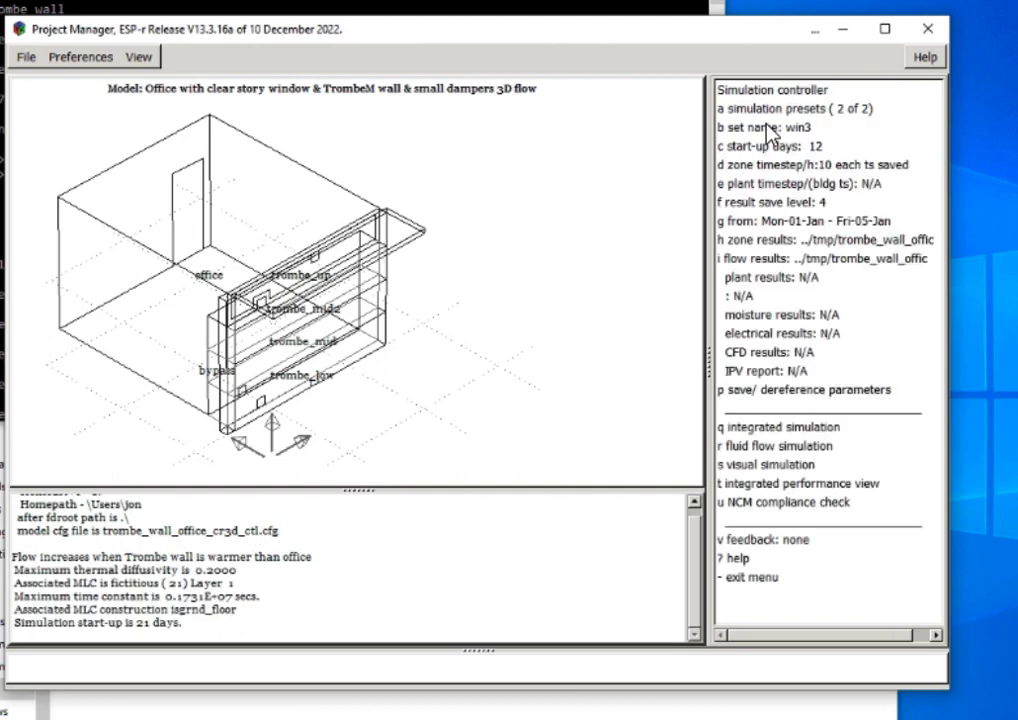
pyautogui.click(758, 428)
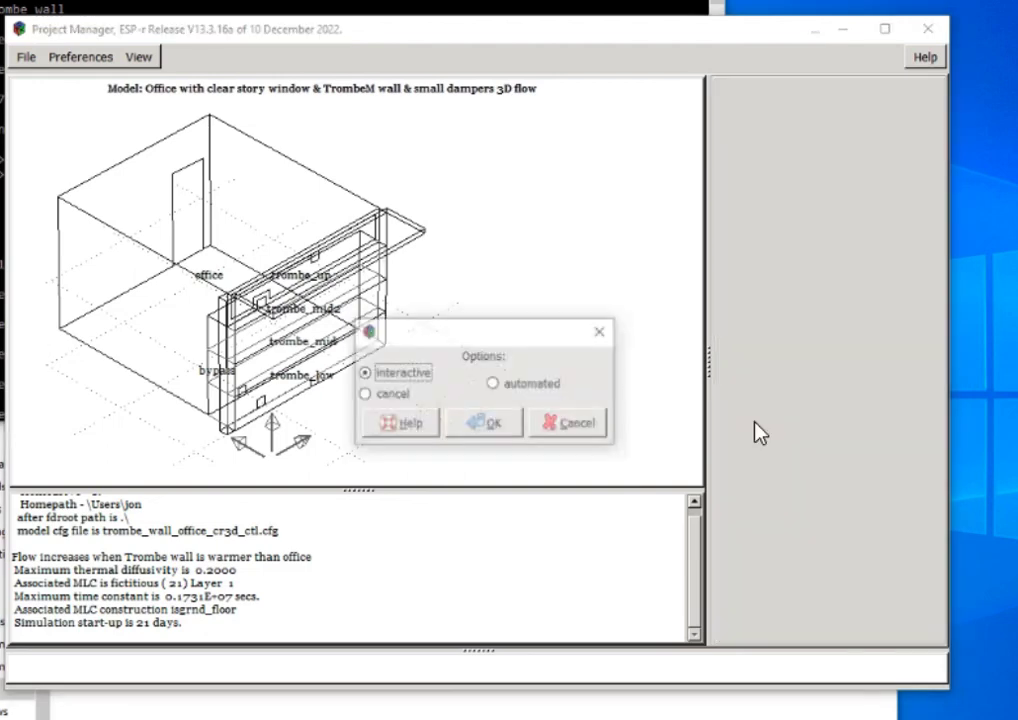
# Launch the interactive simulator, accepting the configuration file and default building and flow results file names
pyautogui.click(477, 423)
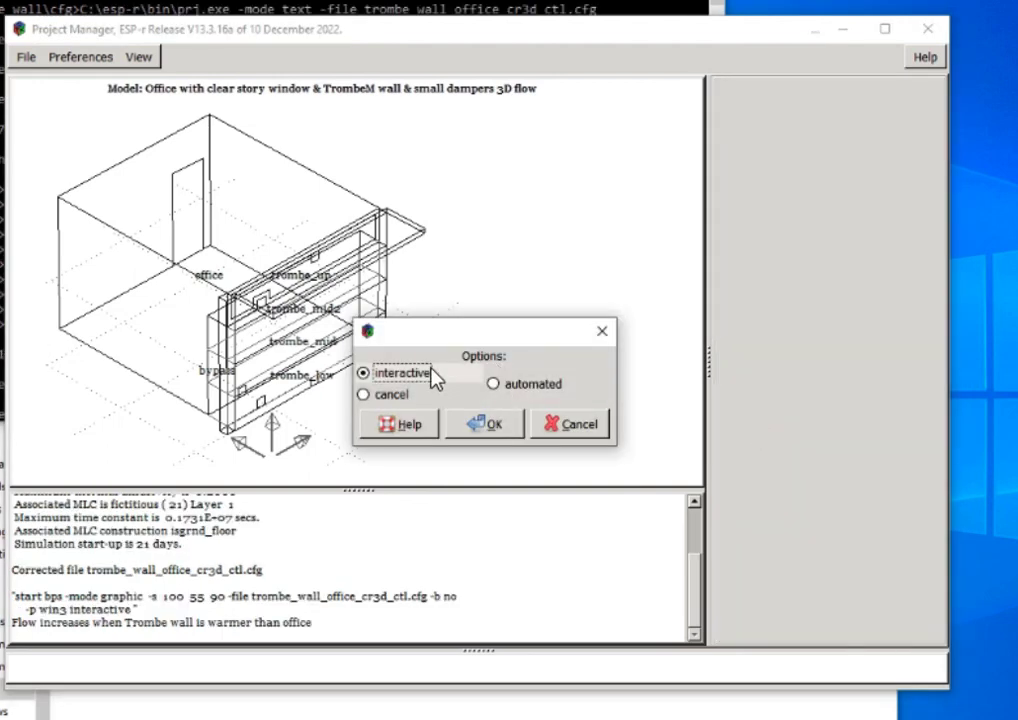
pyautogui.click(493, 423)
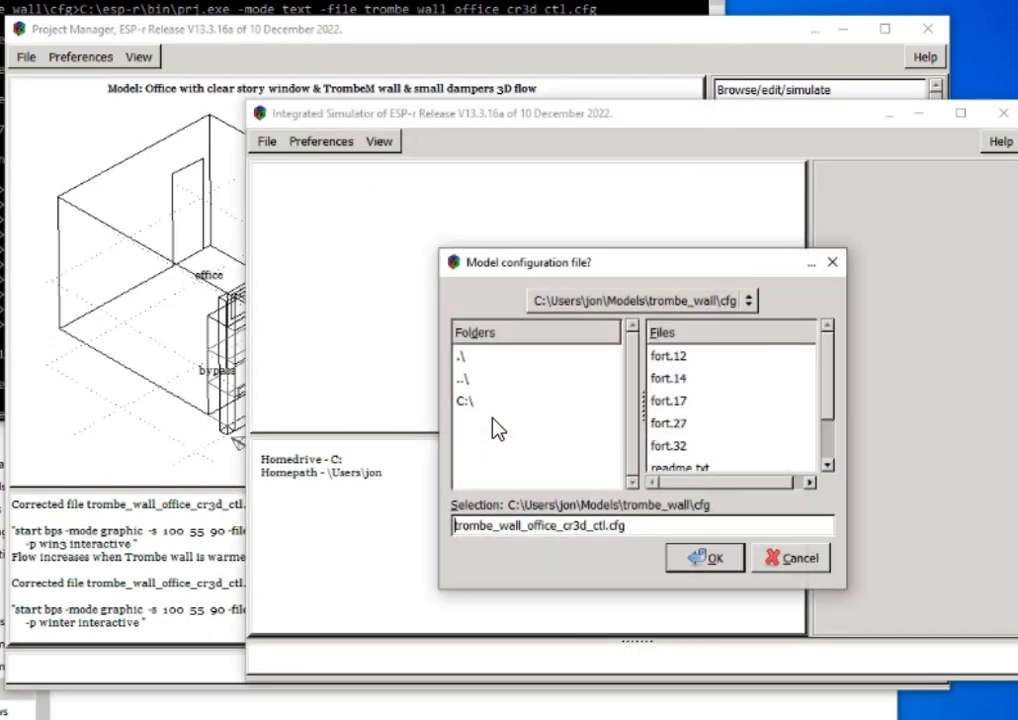
pyautogui.click(694, 563)
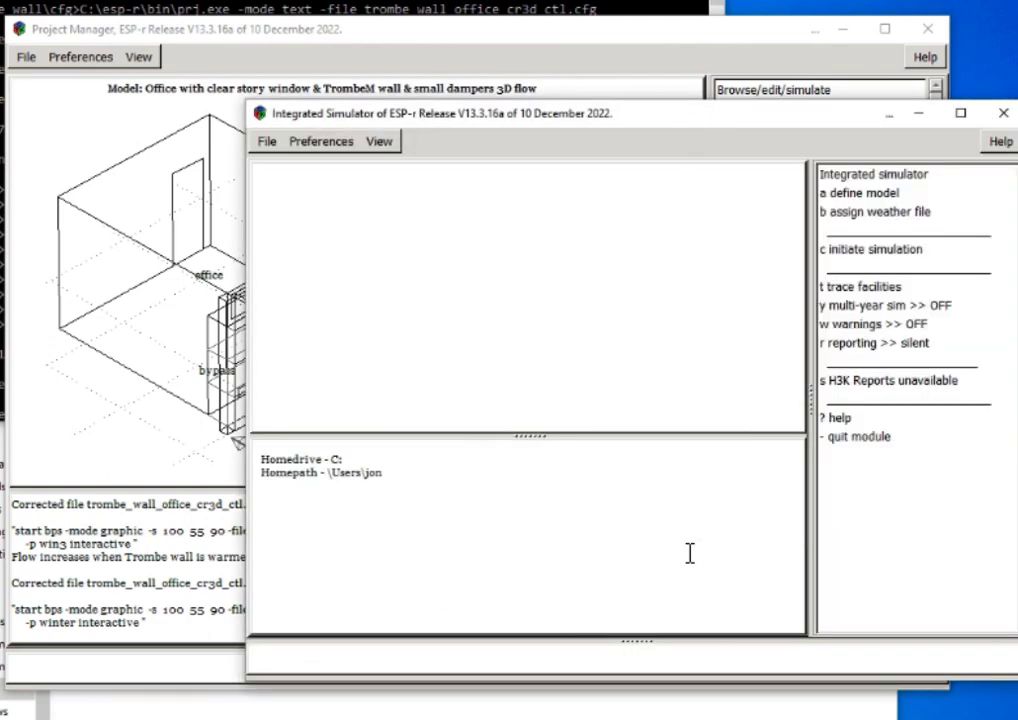
pyautogui.click(862, 251)
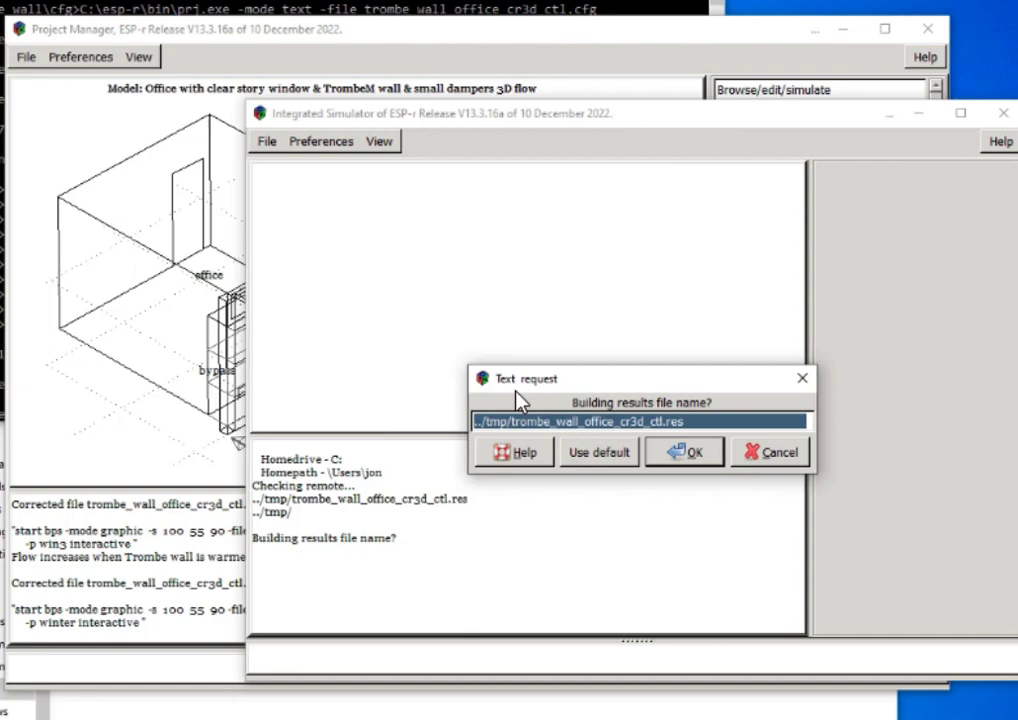
pyautogui.click(702, 453)
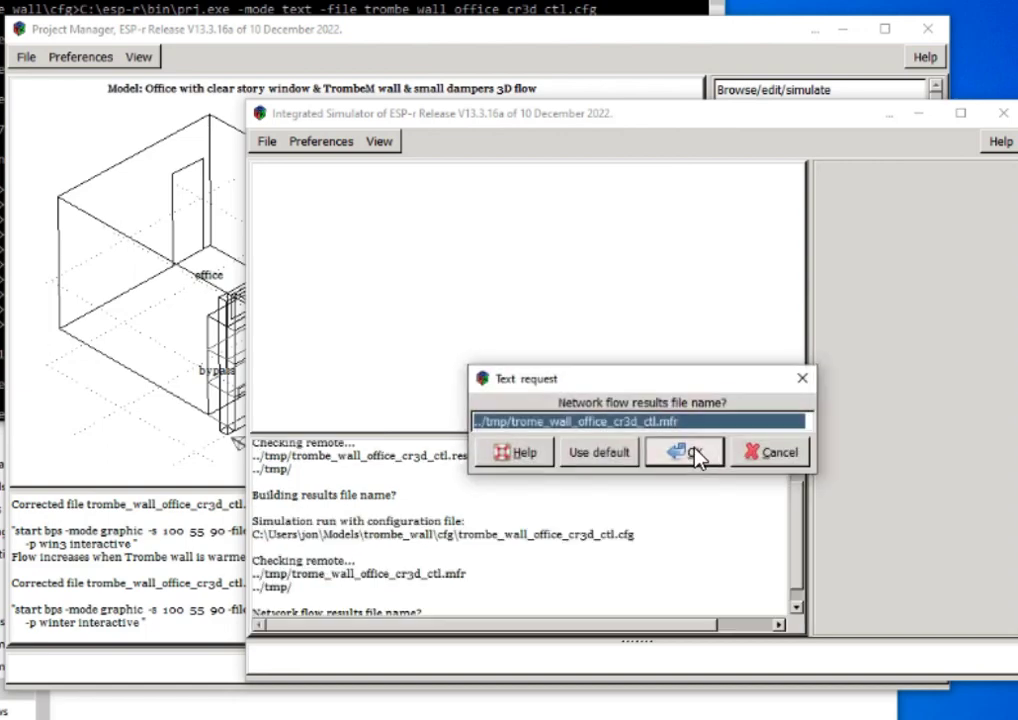
pyautogui.click(697, 453)
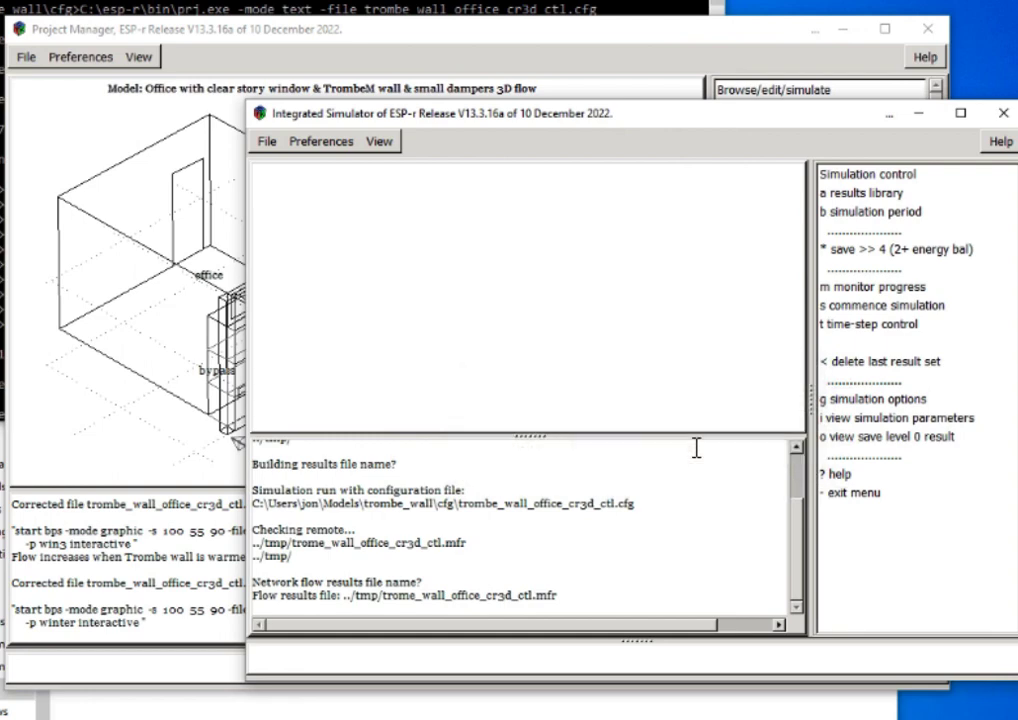
# Monitor temperatures of all zones during the run on a 0–30 plot range
pyautogui.click(858, 288)
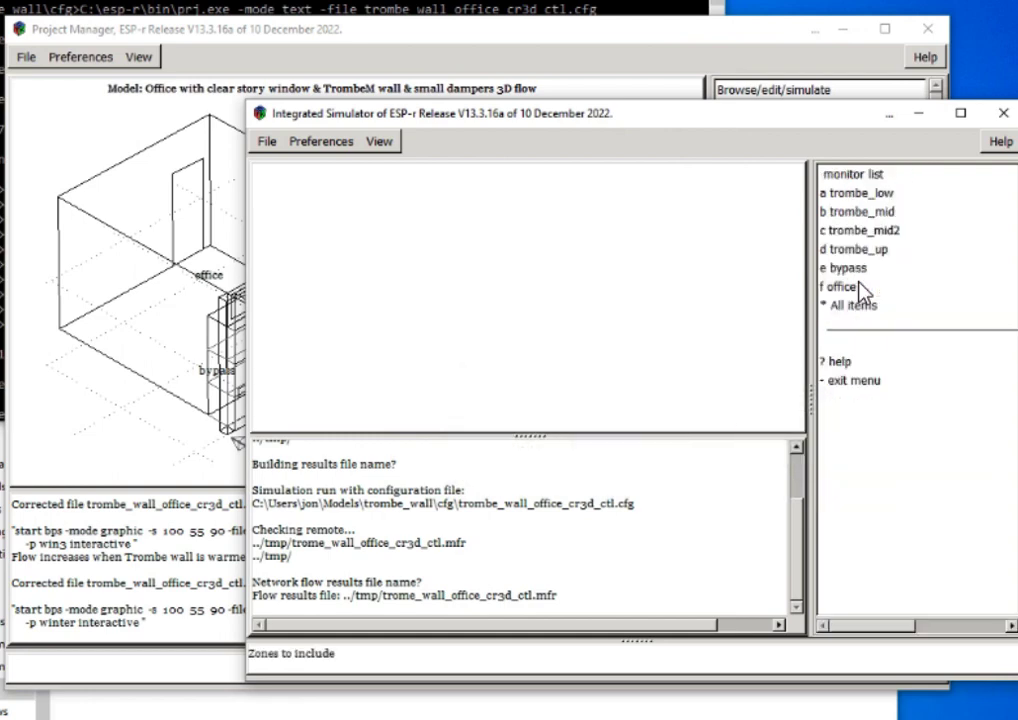
pyautogui.click(864, 308)
pyautogui.click(859, 382)
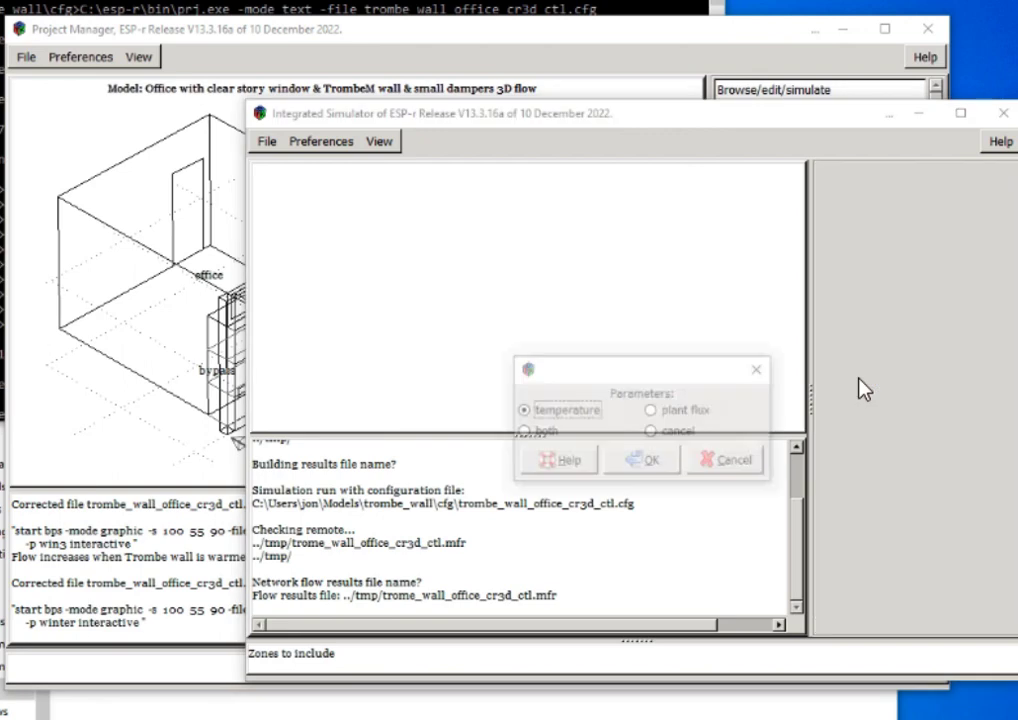
pyautogui.click(625, 462)
pyautogui.click(680, 451)
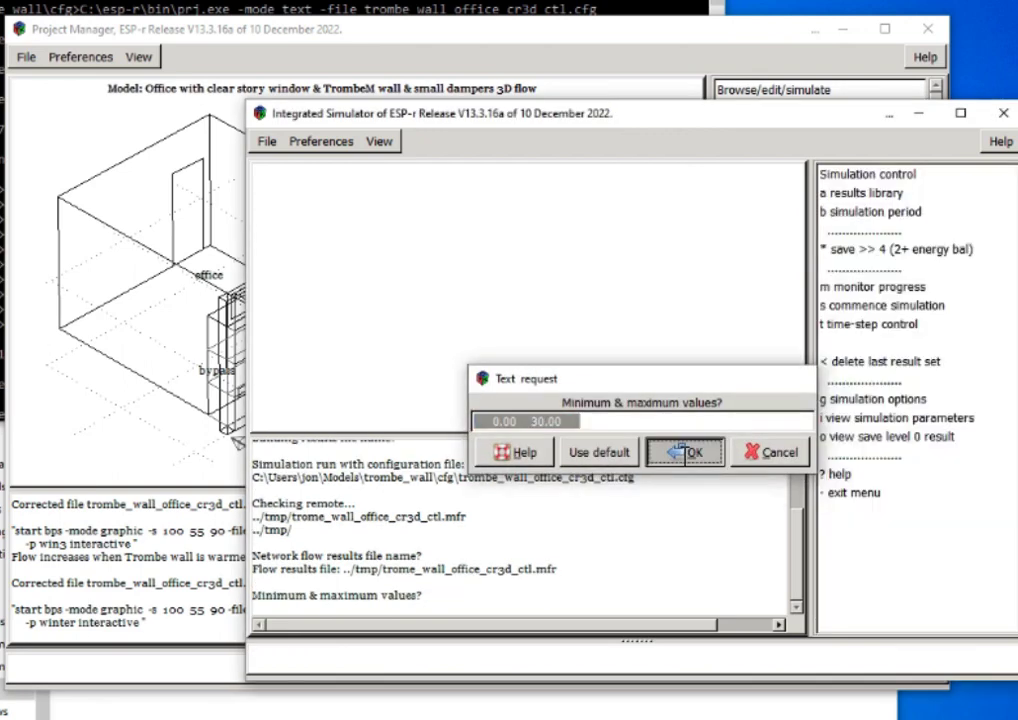
# Commence the simulation with the result-set description ending 'W10 test run'
pyautogui.click(866, 306)
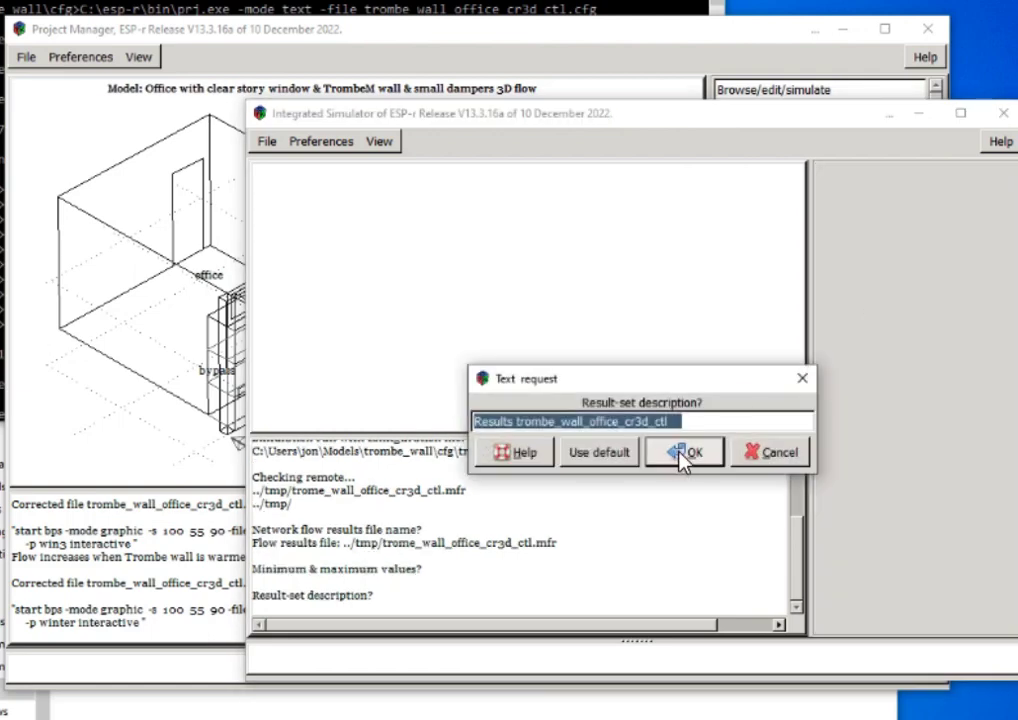
pyautogui.click(697, 420)
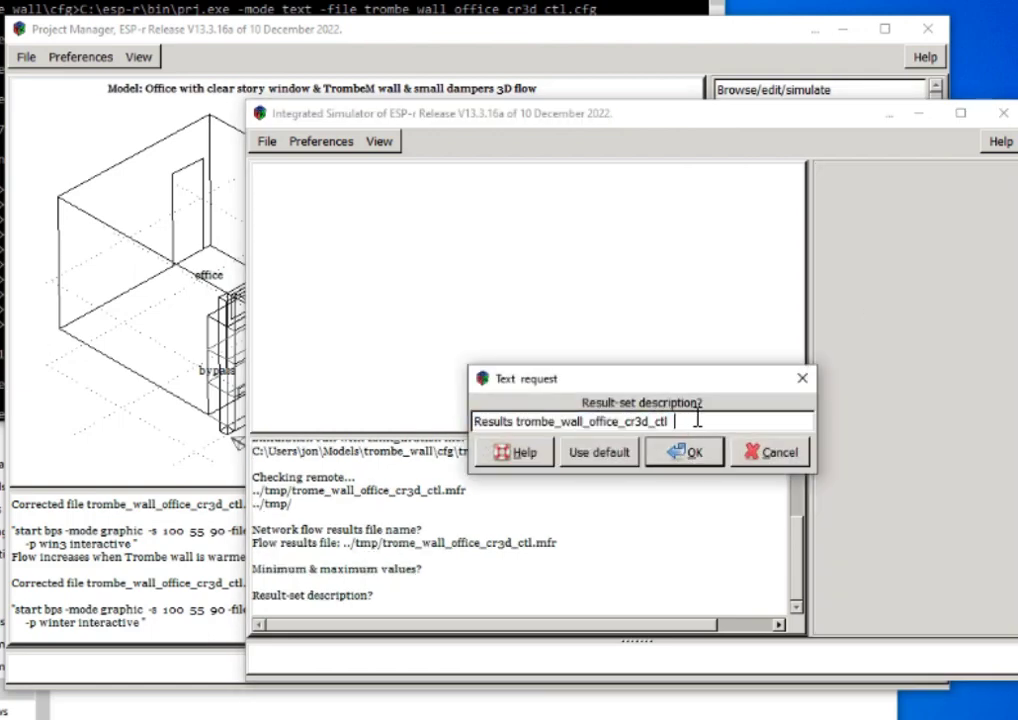
pyautogui.write('W10 test run')
pyautogui.click(666, 453)
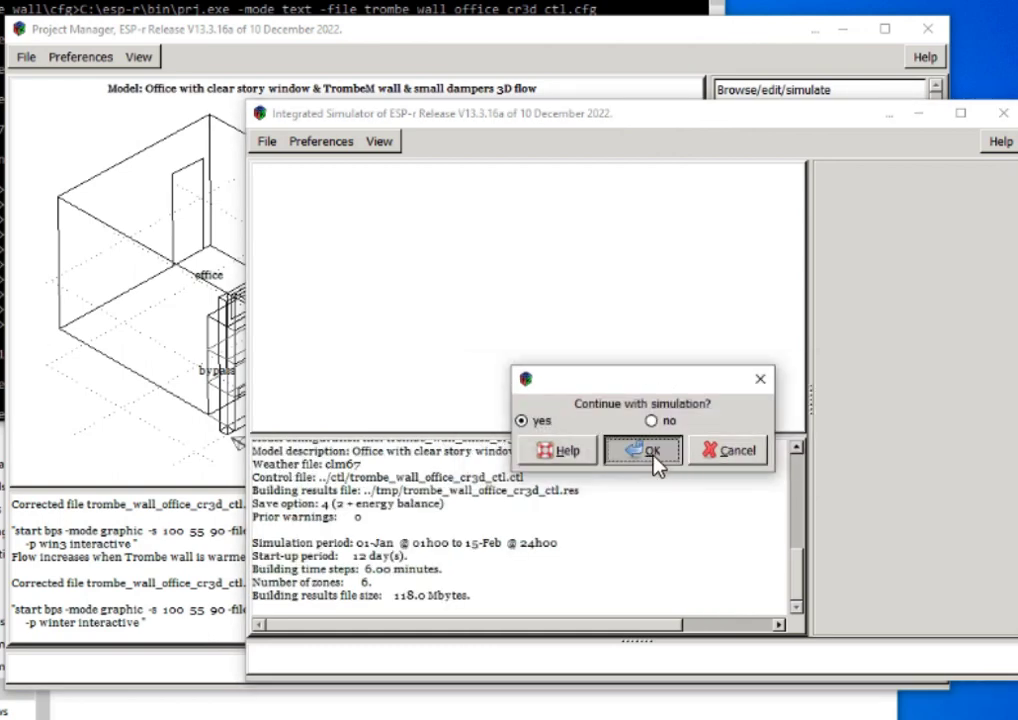
# Run the simulation to completion, save its results, and exit the simulation control menu
pyautogui.click(656, 463)
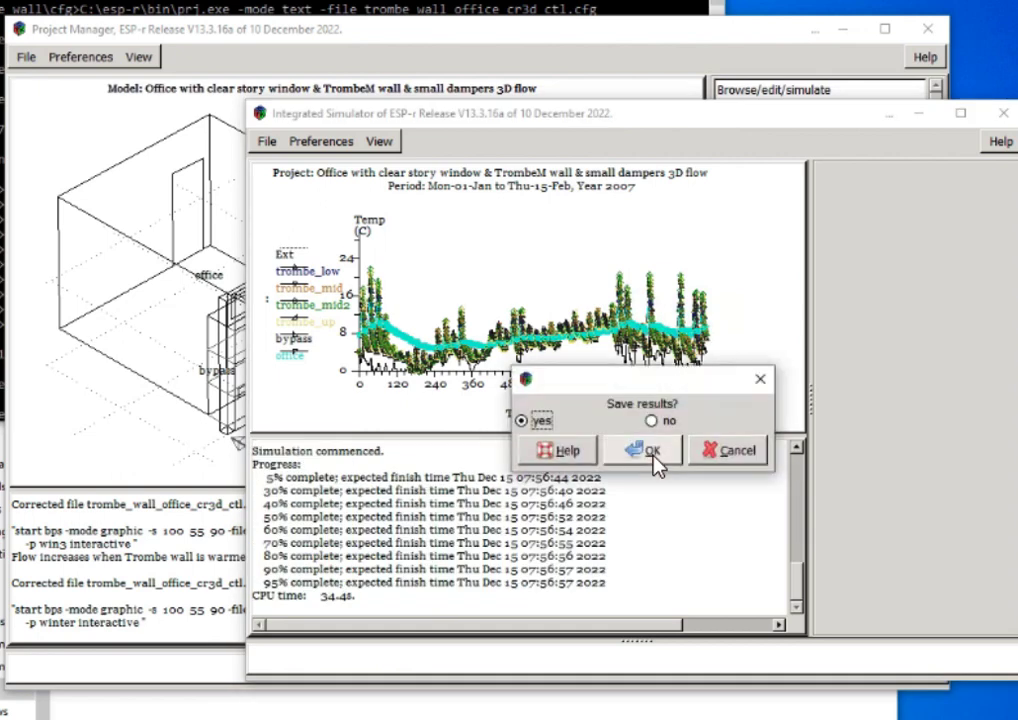
pyautogui.click(640, 451)
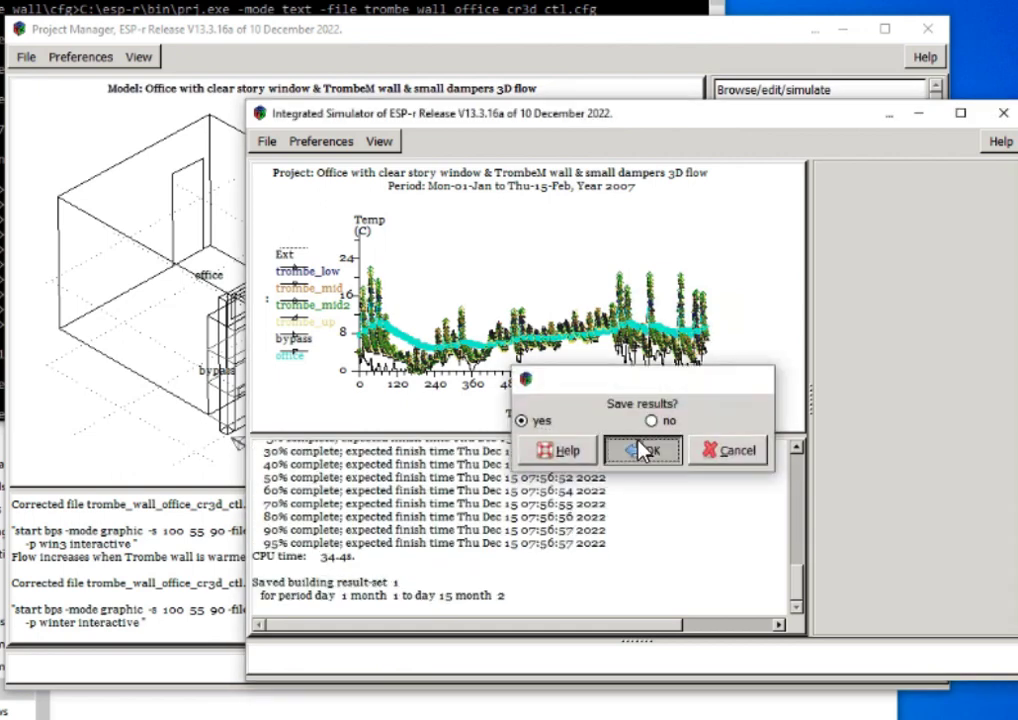
pyautogui.click(843, 493)
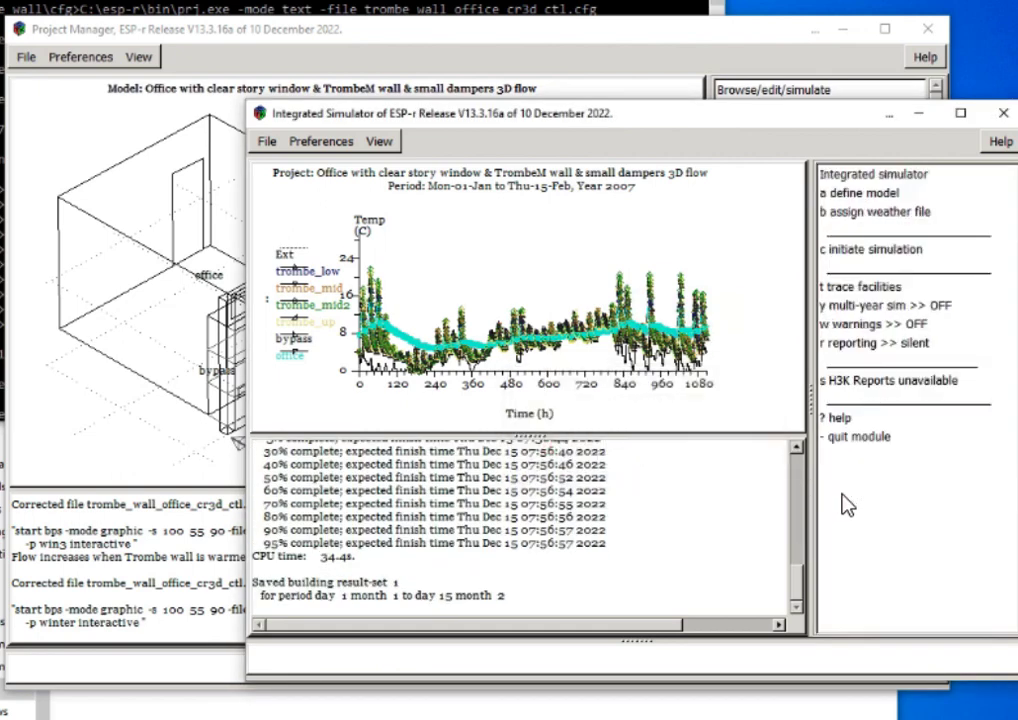
# Close the simulator and load trombe_wall_office_cr3d_ctl.res in results analysis with an enlarged text area
pyautogui.click(857, 437)
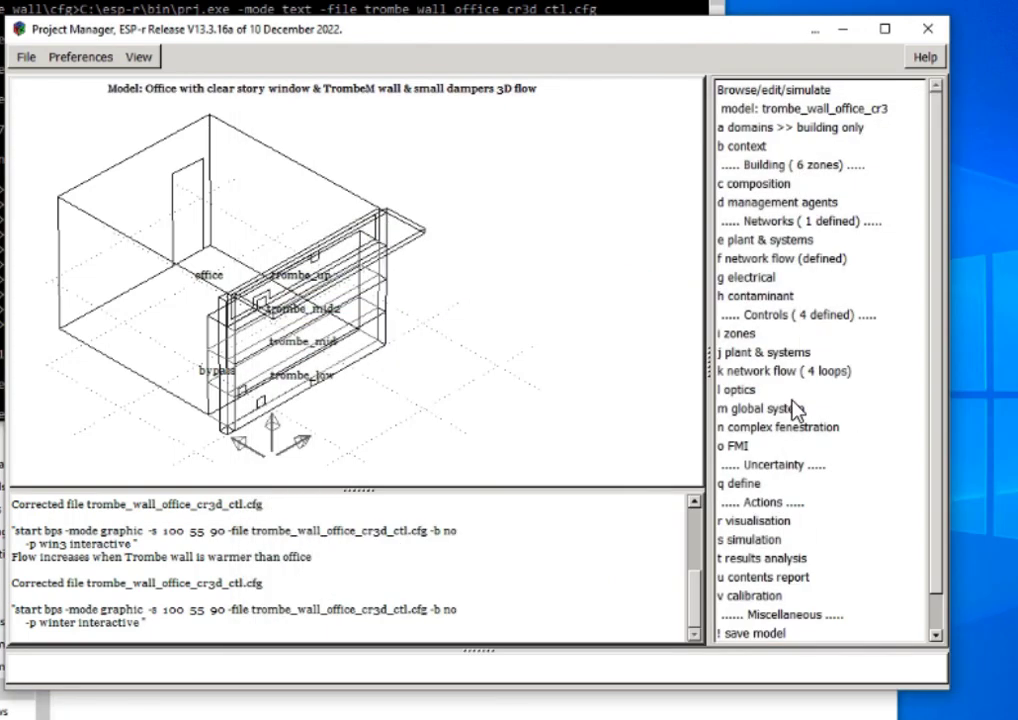
pyautogui.click(760, 561)
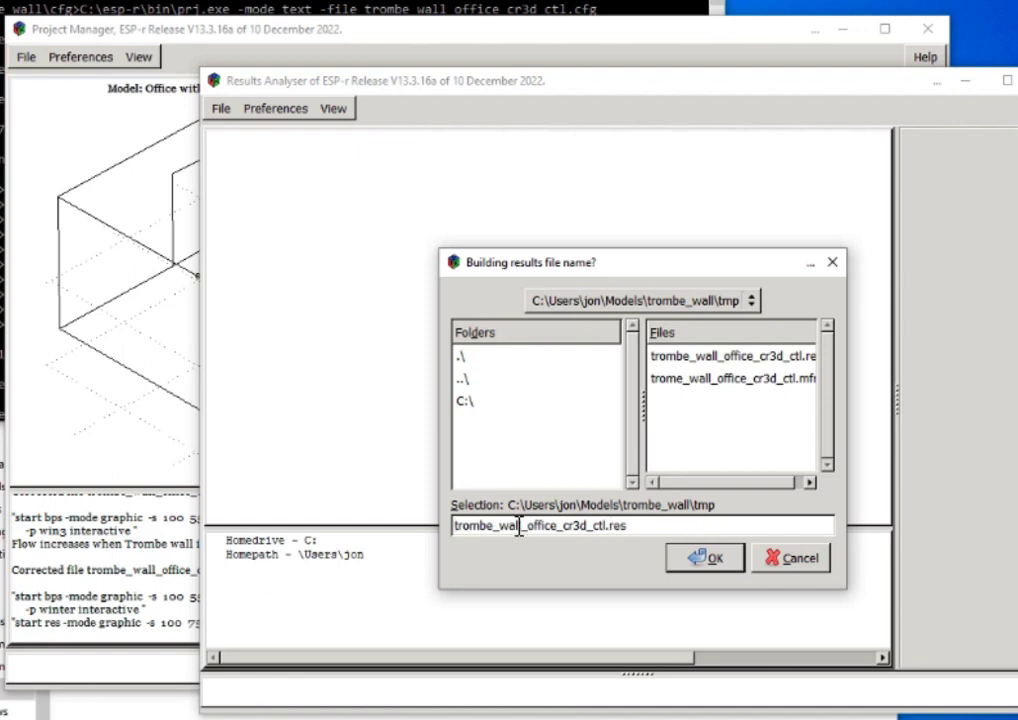
pyautogui.click(692, 556)
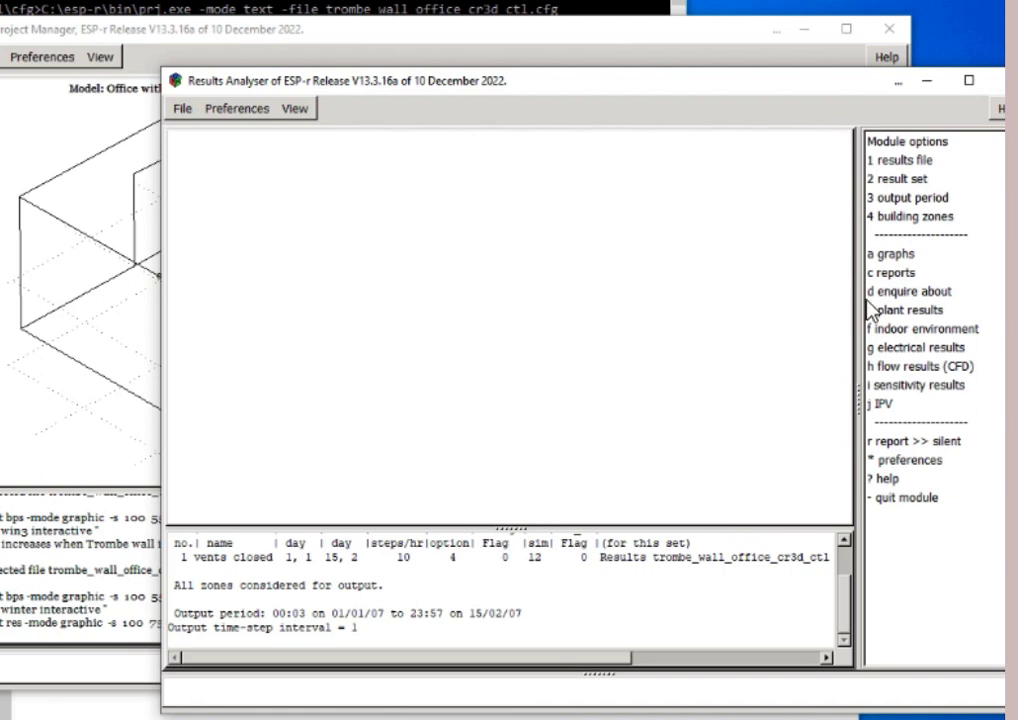
pyautogui.click(884, 292)
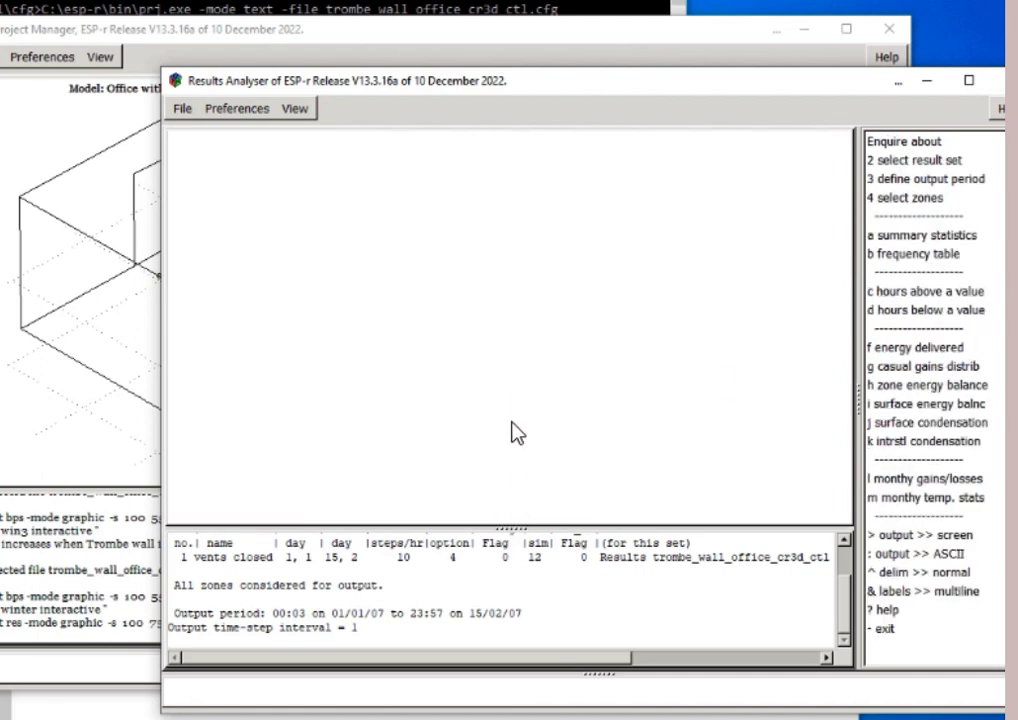
pyautogui.moveTo(506, 530); pyautogui.dragTo(497, 248)
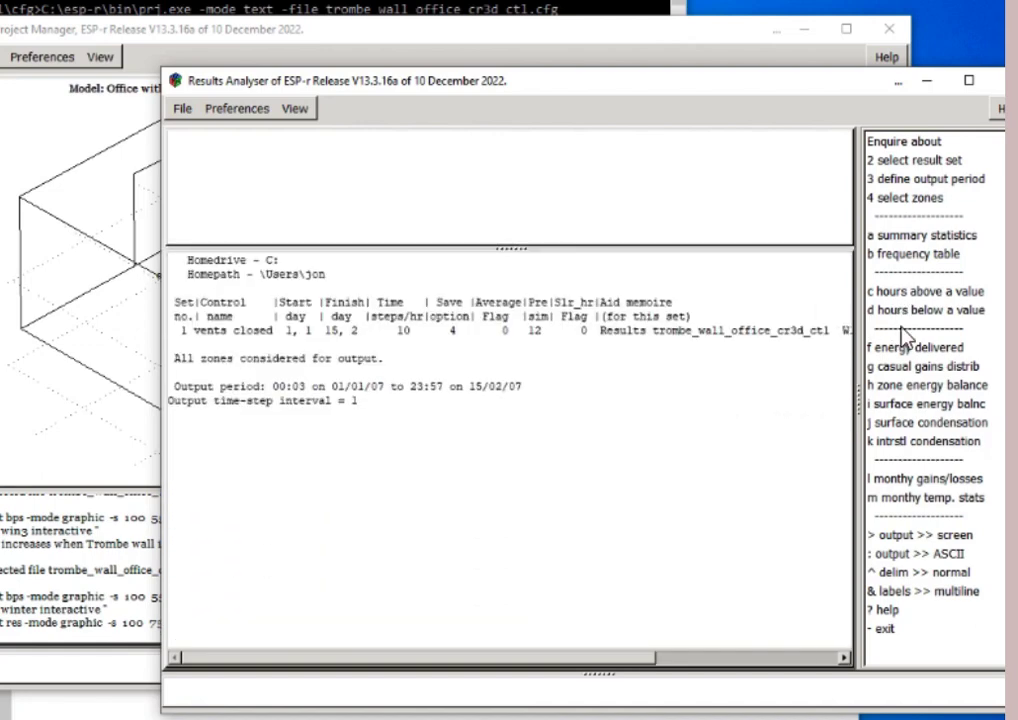
# Report the zone energy balance integrated over time, grouped by gains and losses
pyautogui.click(900, 388)
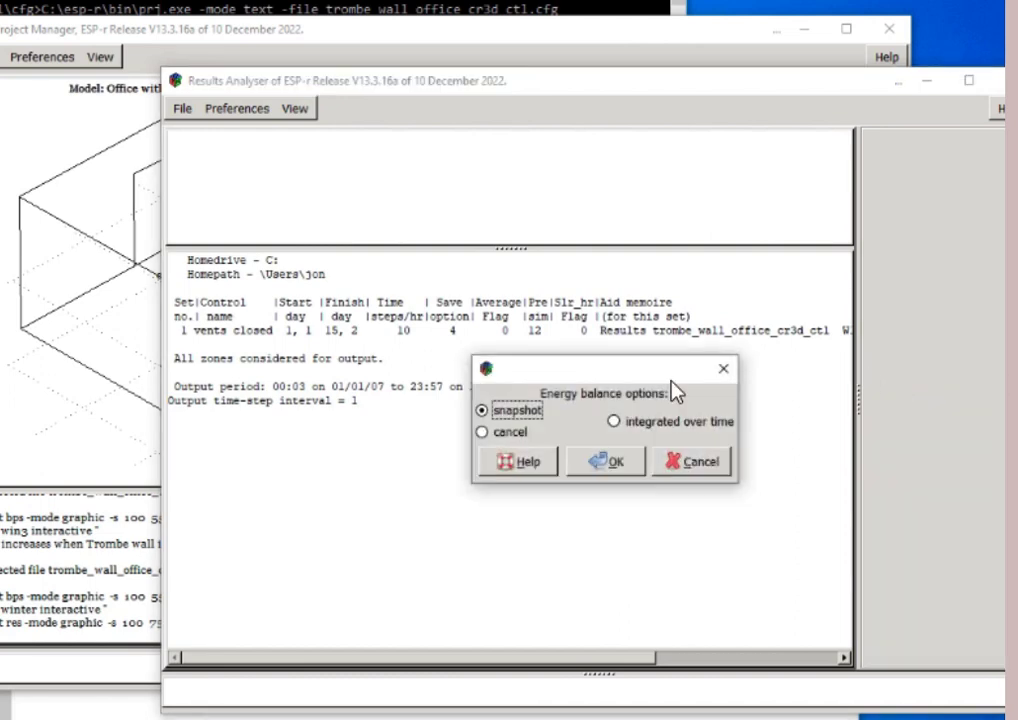
pyautogui.click(614, 421)
pyautogui.click(608, 462)
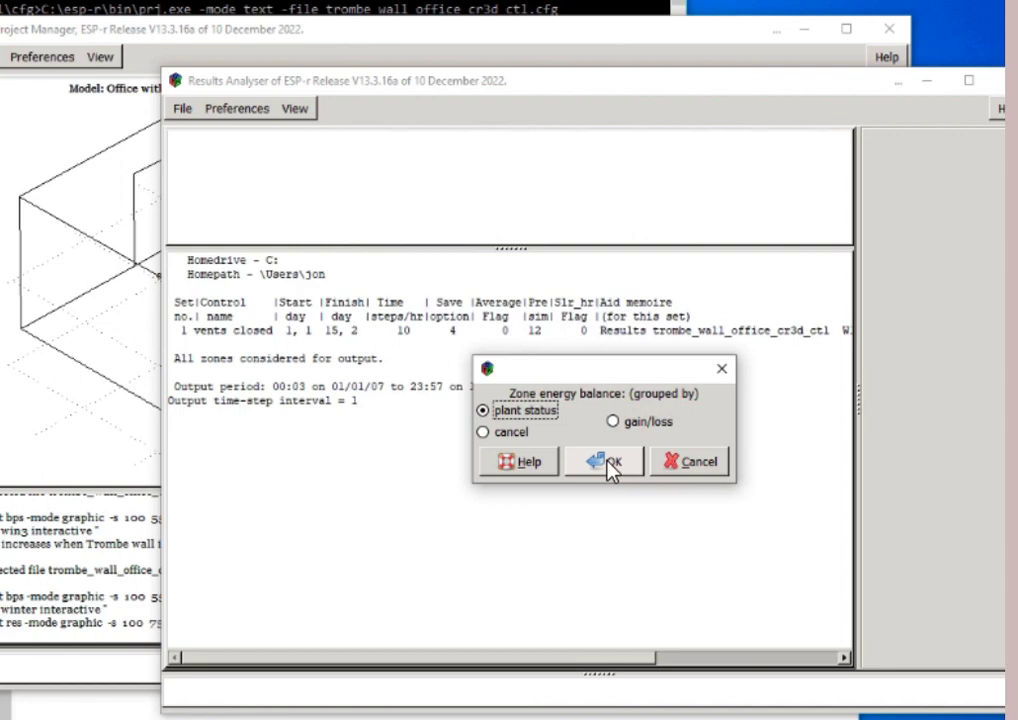
pyautogui.click(613, 421)
pyautogui.click(608, 463)
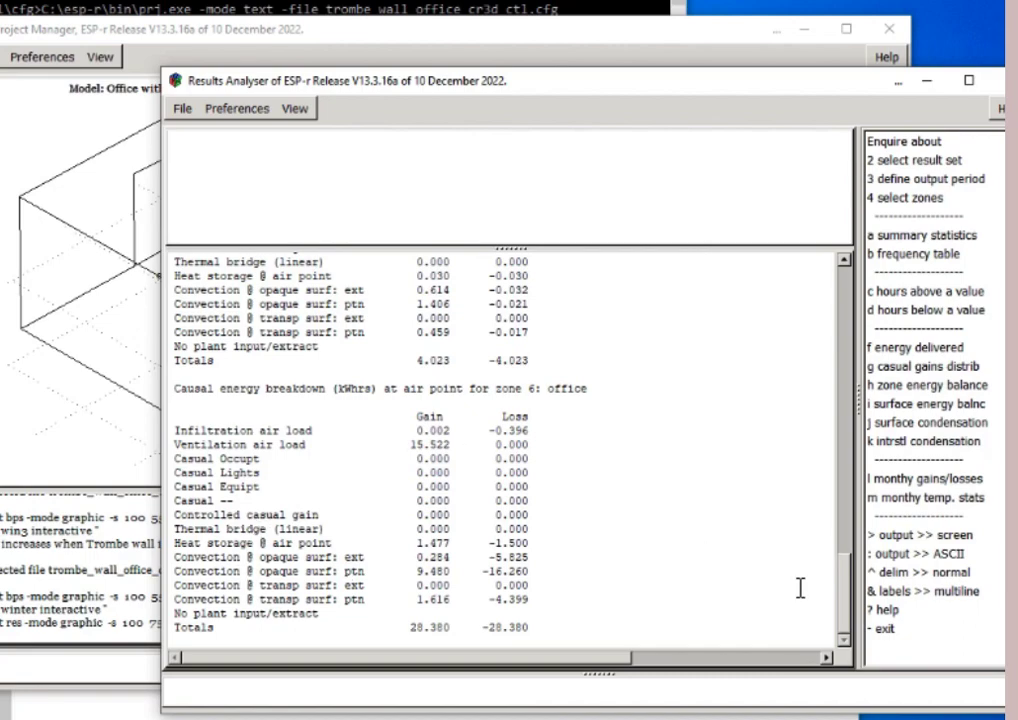
pyautogui.scroll(15, 838, 597)
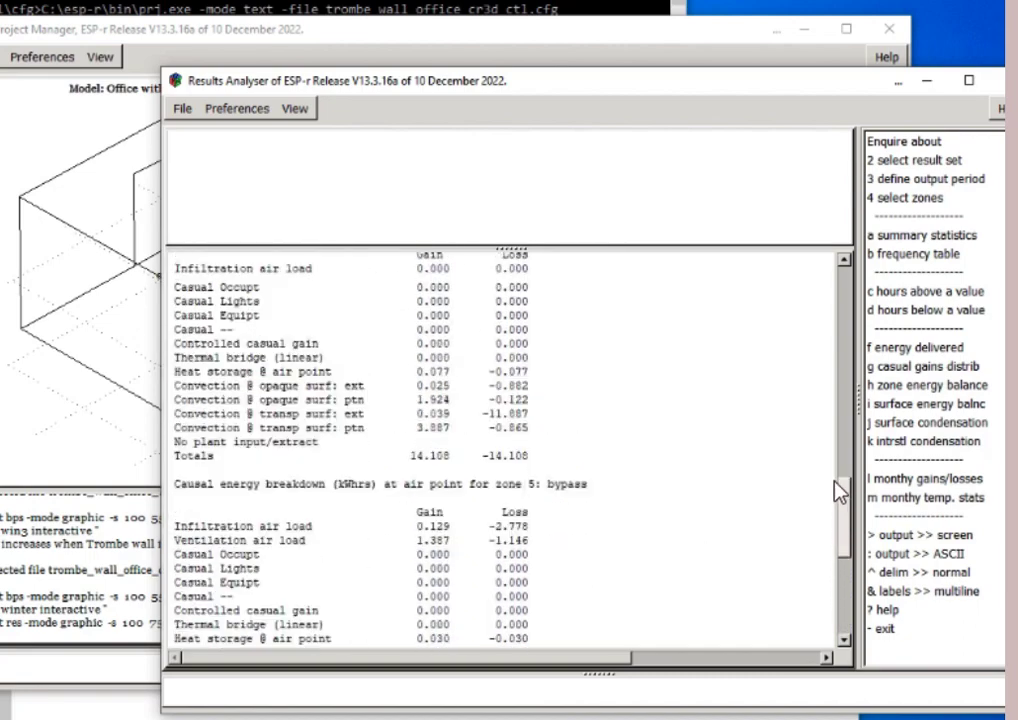
pyautogui.scroll(6, 838, 432)
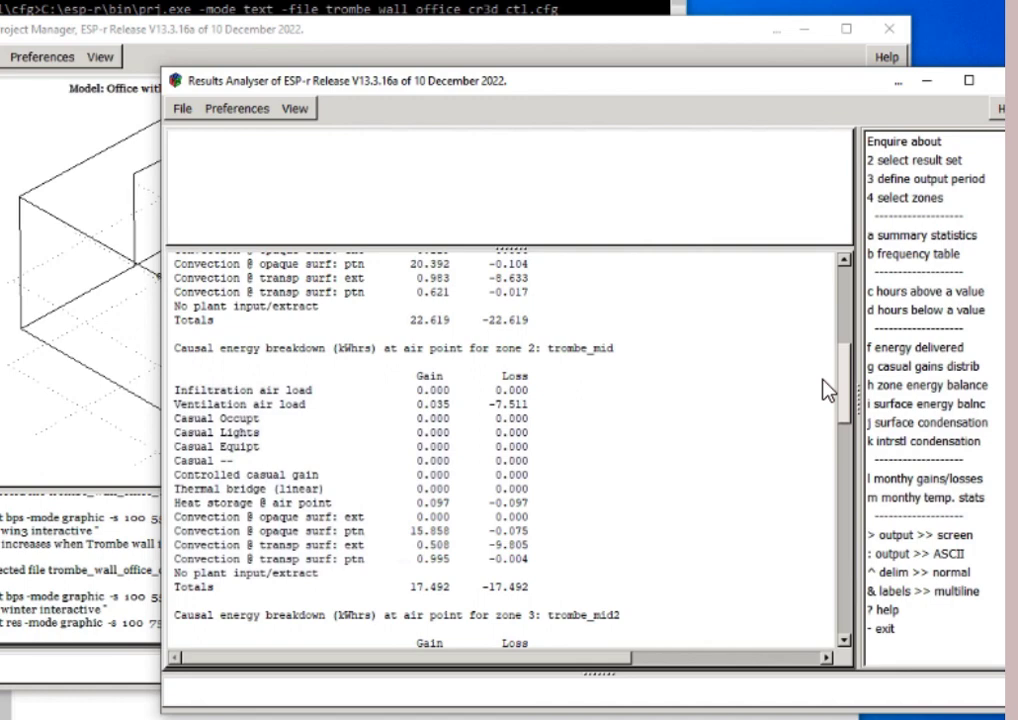
pyautogui.scroll(-20, 826, 390)
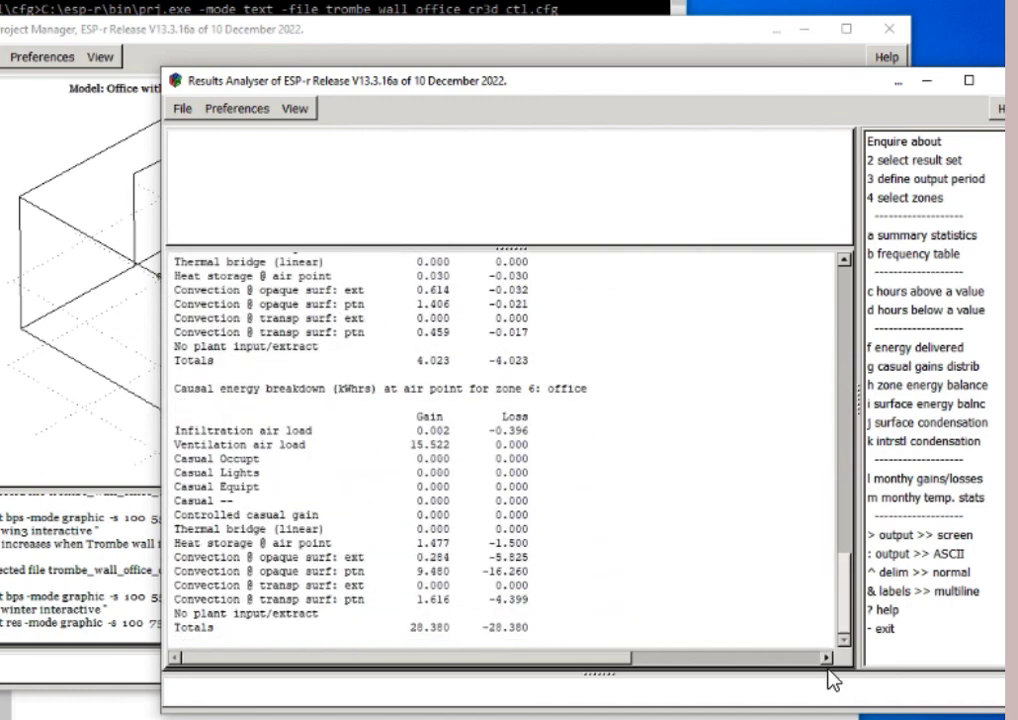
# Close the Results Analyser and return to model management in the Project Manager
pyautogui.click(889, 631)
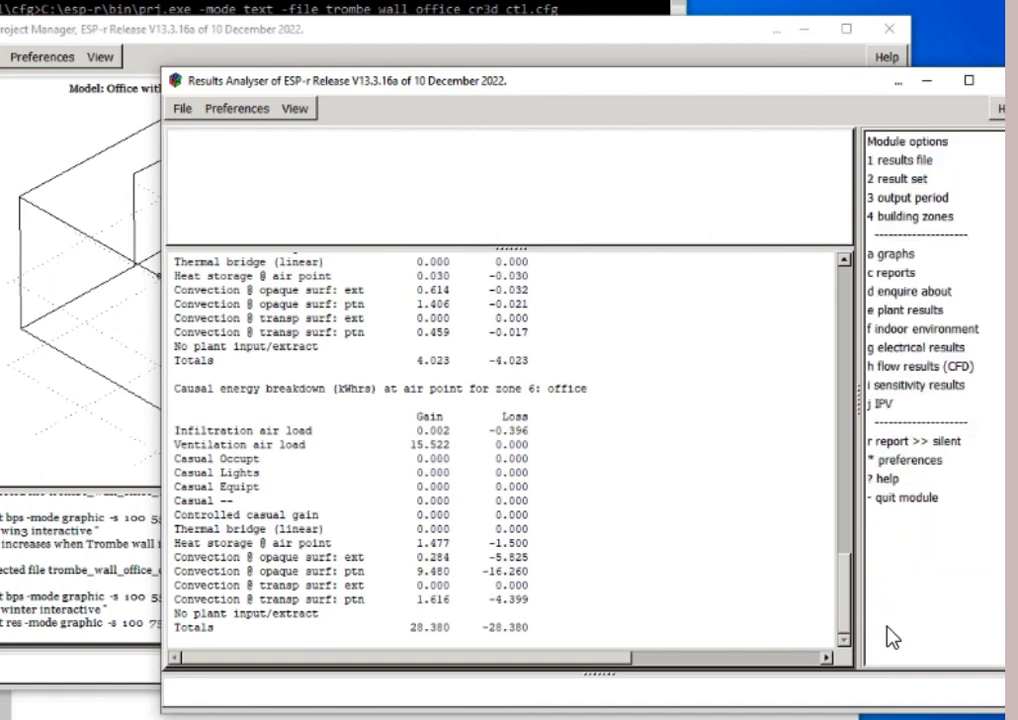
pyautogui.click(889, 500)
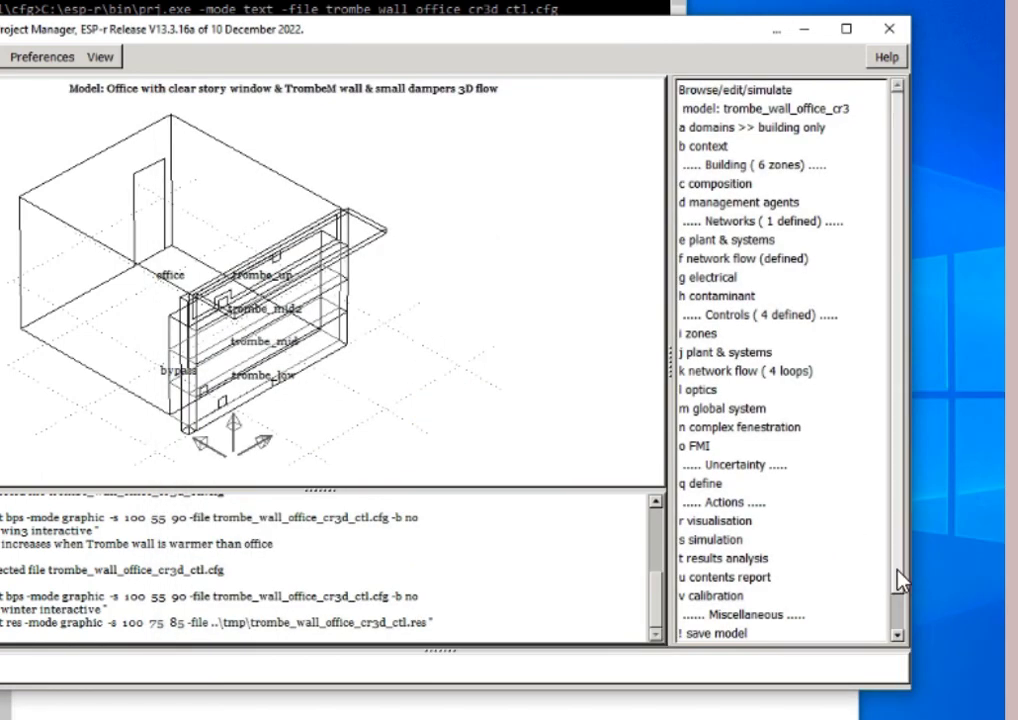
pyautogui.scroll(-2, 900, 580)
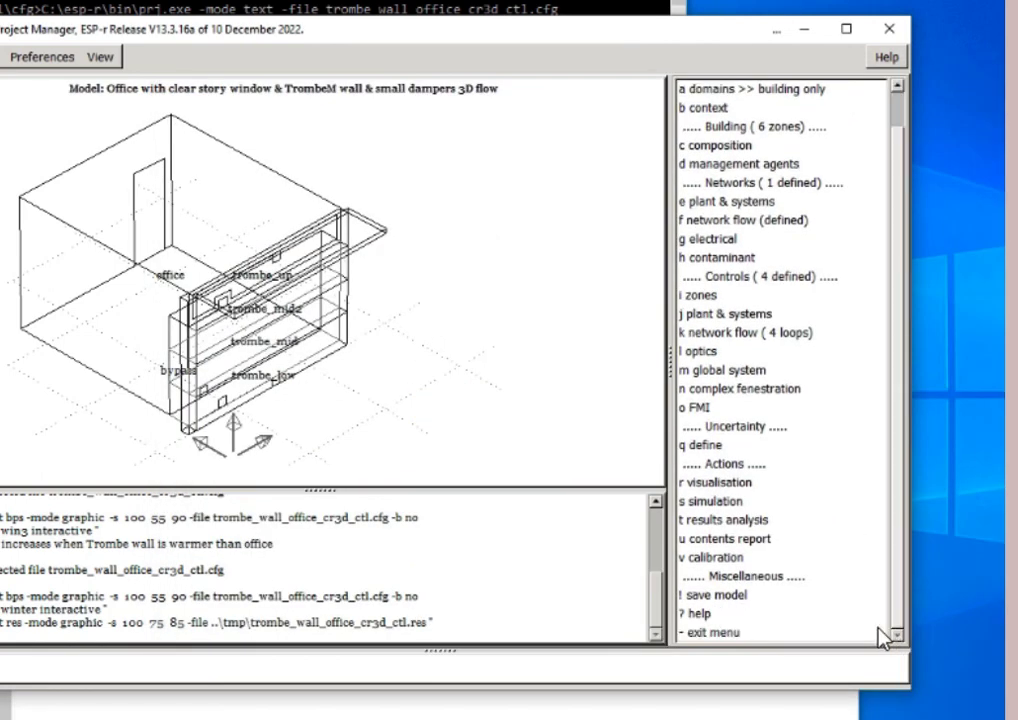
pyautogui.click(714, 633)
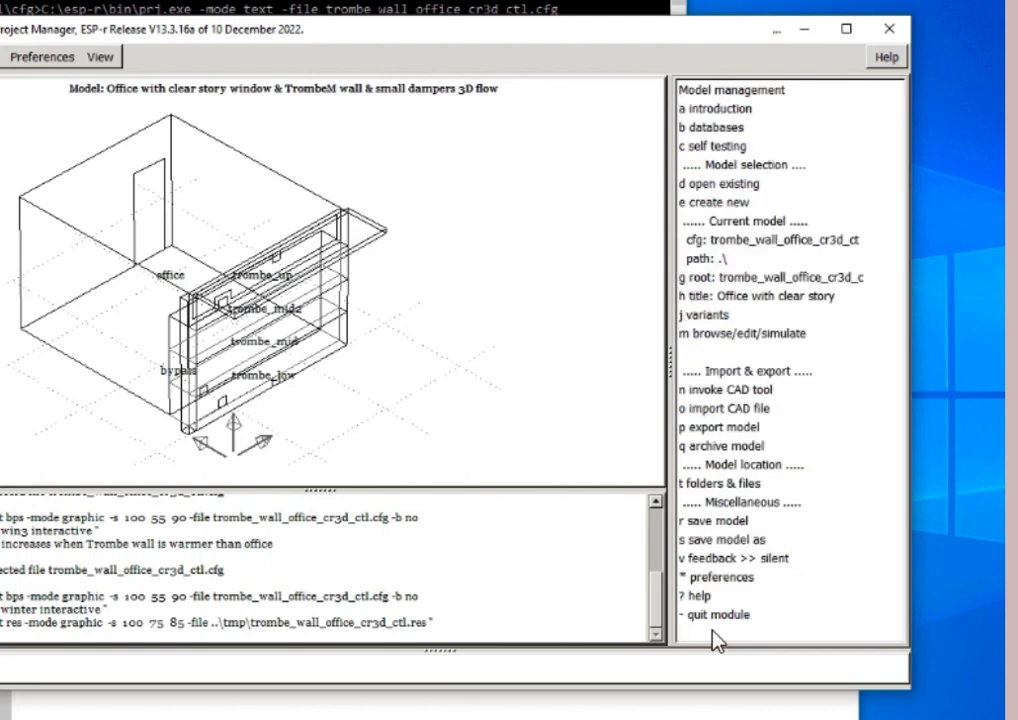